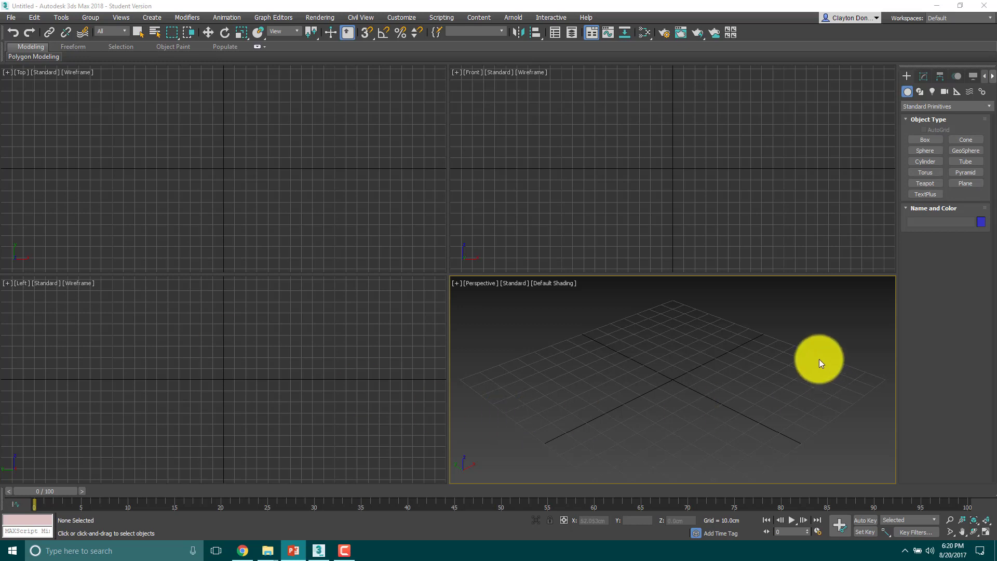
- Advance the PowerPoint slideshow to the 'Step 2. Determine Your Image Size' slide, then return to 3ds Max
{"action": "middle_click_drag", "start_coordinate": [639, 347], "coordinate": [645, 369]}
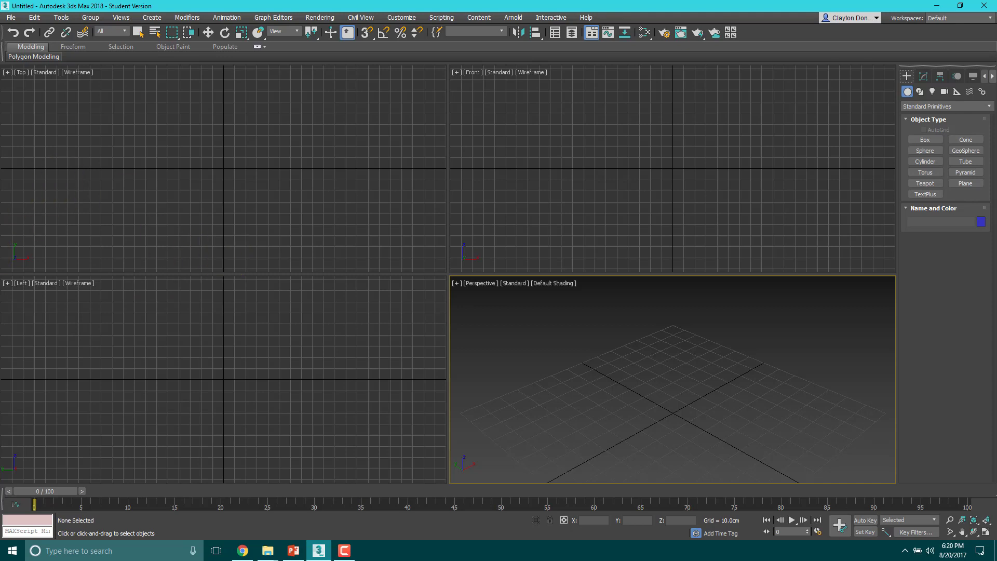
{"action": "key", "text": "alt+Tab"}
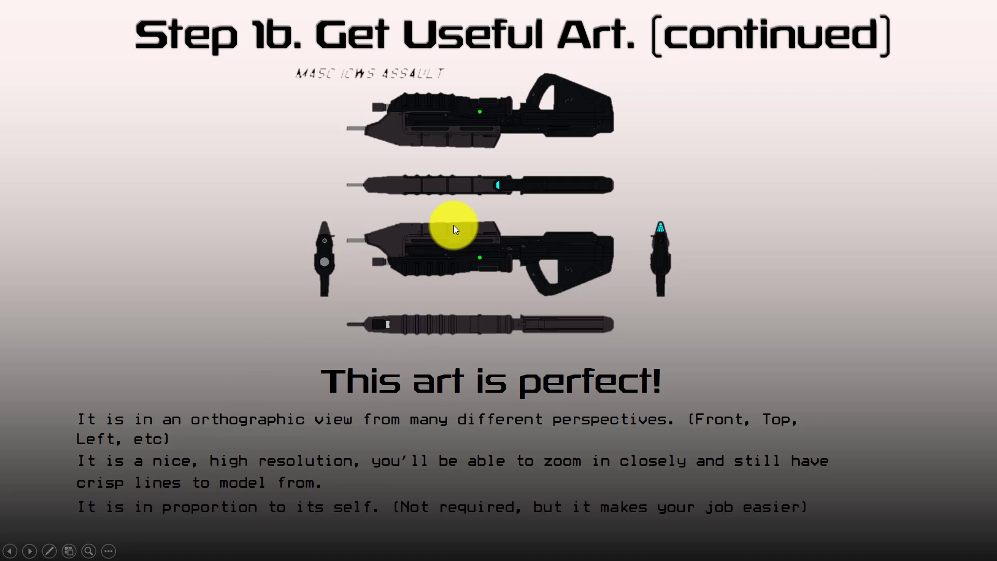
{"action": "left_click", "coordinate": [454, 226]}
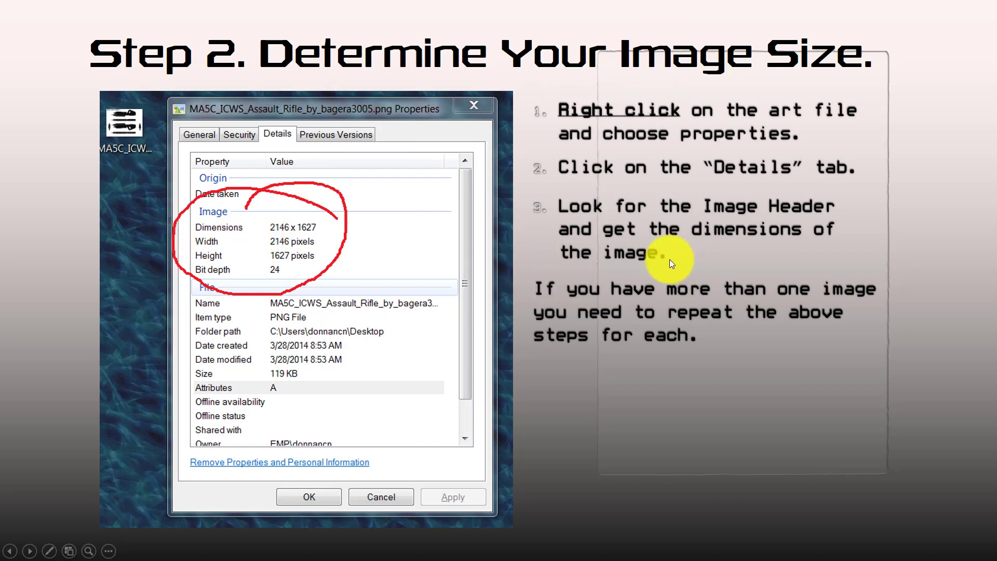
{"action": "key", "text": "alt+Tab"}
- Shrink 3ds Max and bring File Explorer's Q1W3D1_14_CASetUp folder to the front
{"action": "left_click_drag", "start_coordinate": [786, 4], "coordinate": [771, 35]}
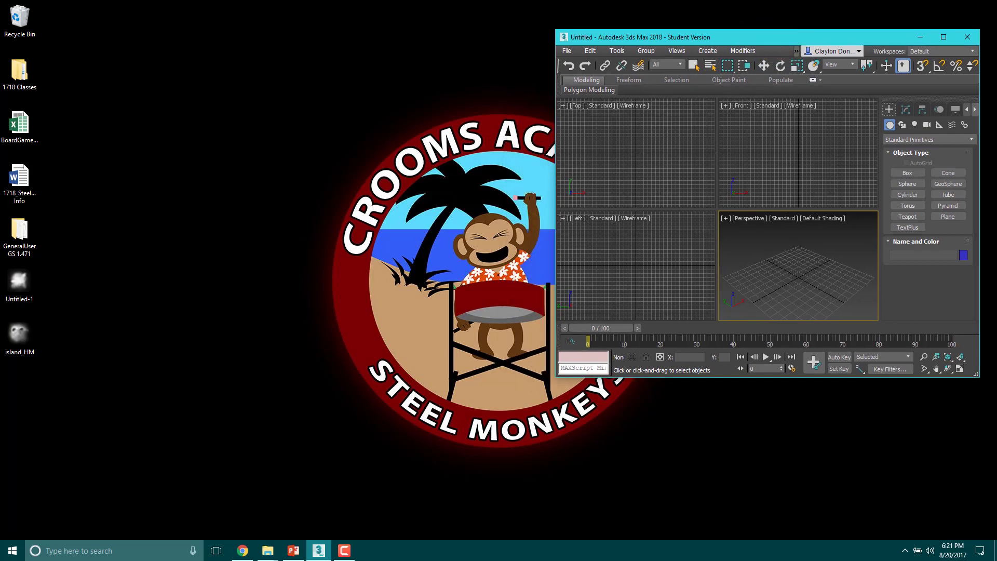
{"action": "left_click", "coordinate": [15, 73]}
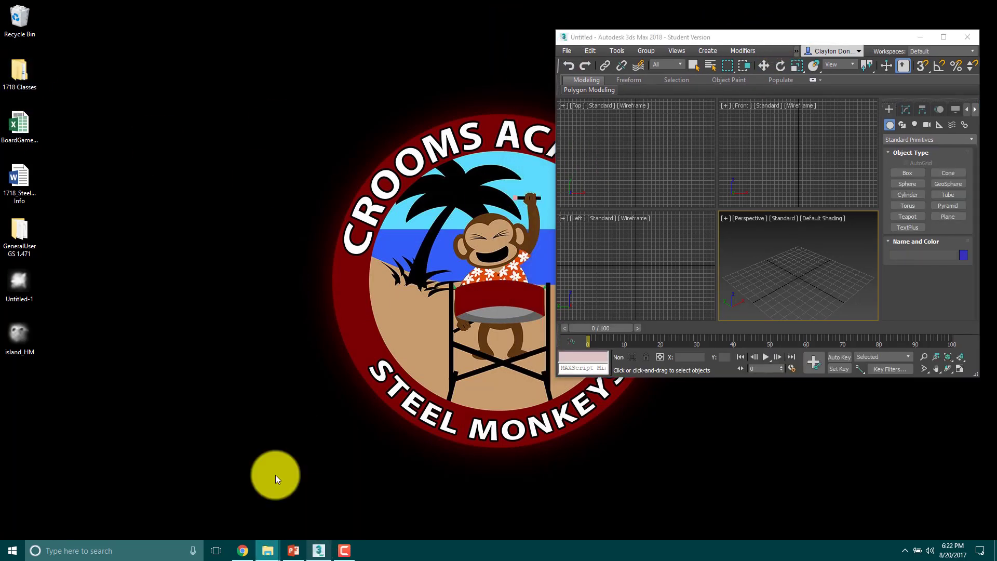
{"action": "mouse_move", "coordinate": [267, 549]}
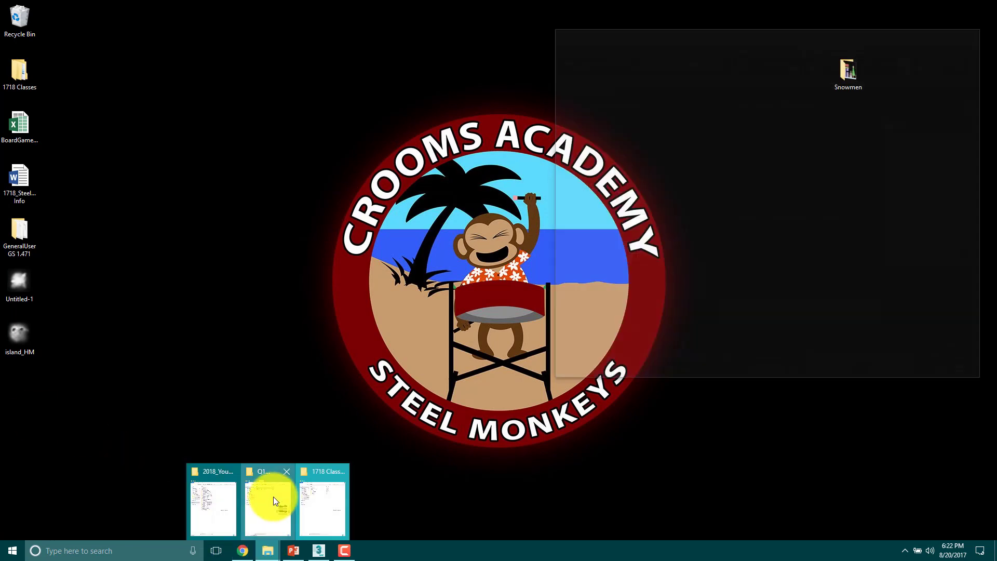
{"action": "left_click_drag", "start_coordinate": [364, 65], "coordinate": [340, 29]}
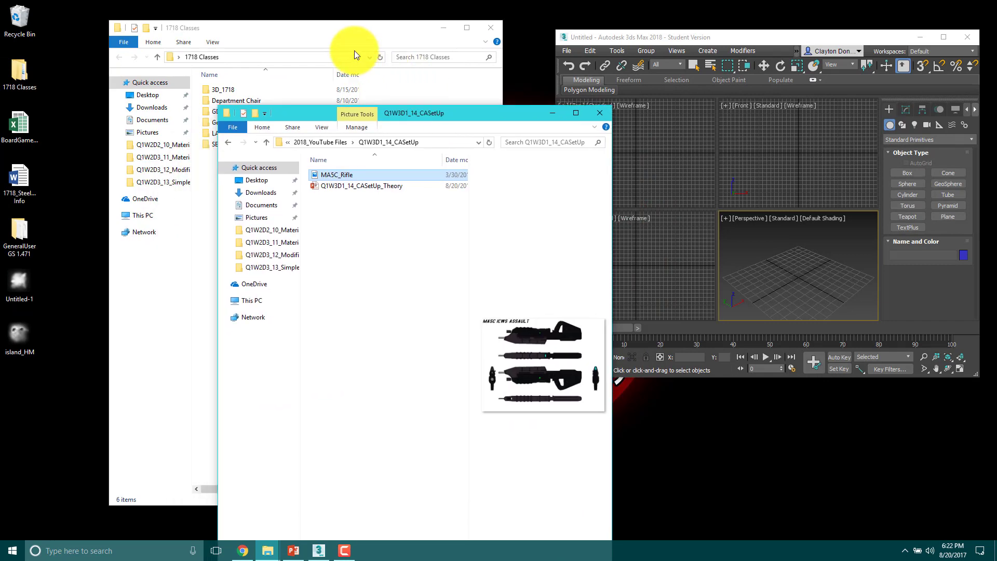
{"action": "left_click", "coordinate": [296, 38]}
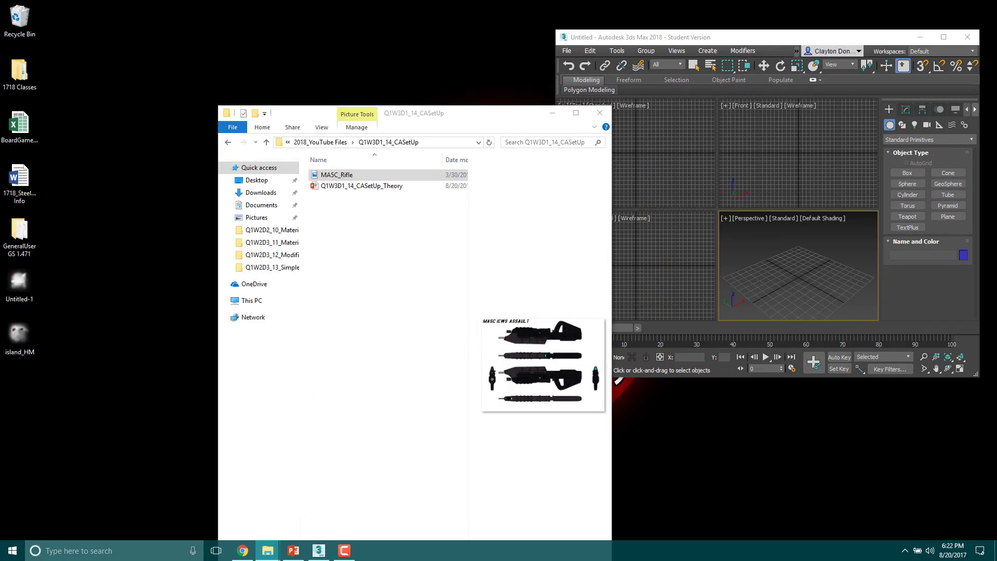
- Show MA5C_Rifle's Details properties (2146 x 1627 pixels) and move 3ds Max back toward centre
{"action": "left_click", "coordinate": [336, 177]}
{"action": "right_click", "coordinate": [336, 178]}
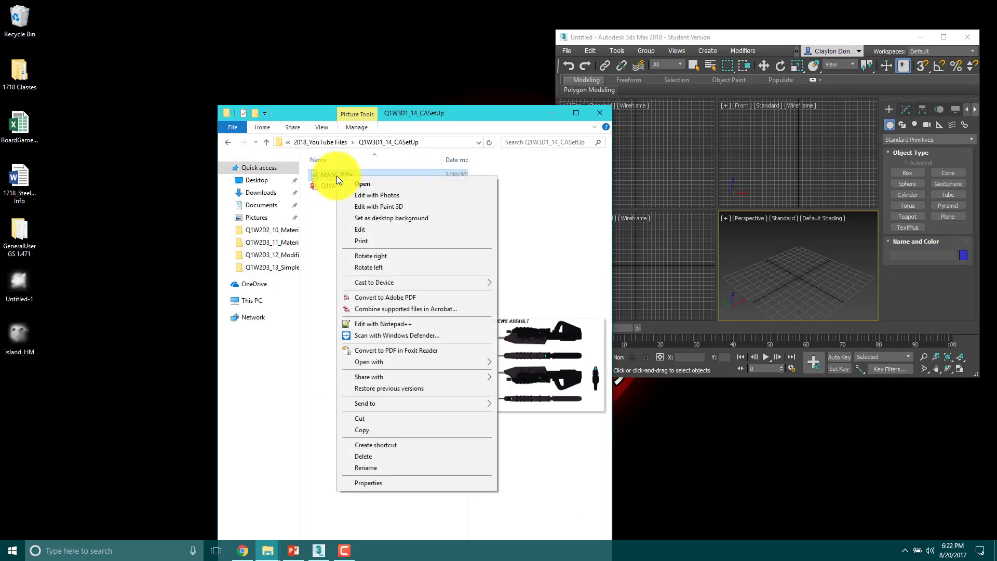
{"action": "left_click", "coordinate": [379, 483]}
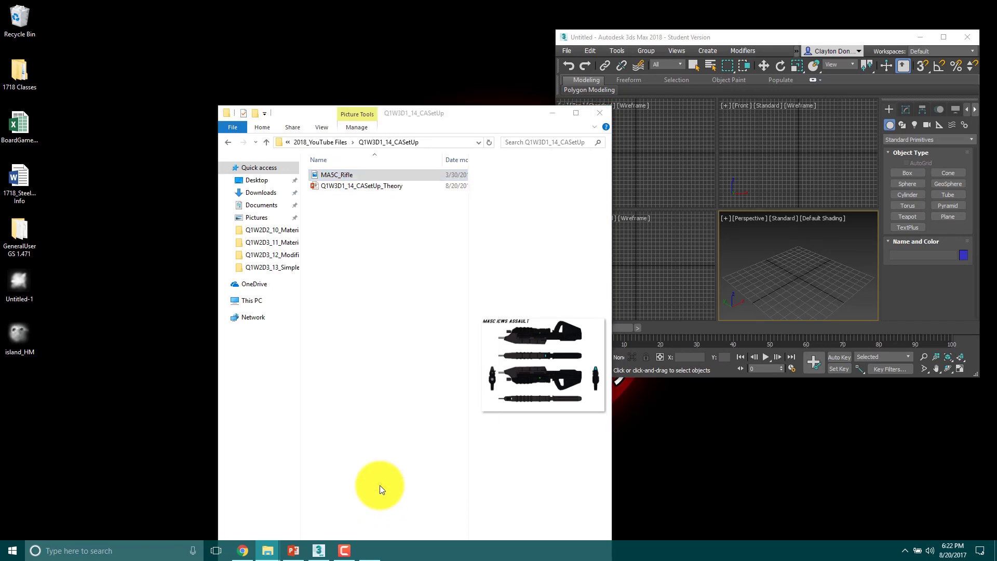
{"action": "left_click", "coordinate": [405, 202]}
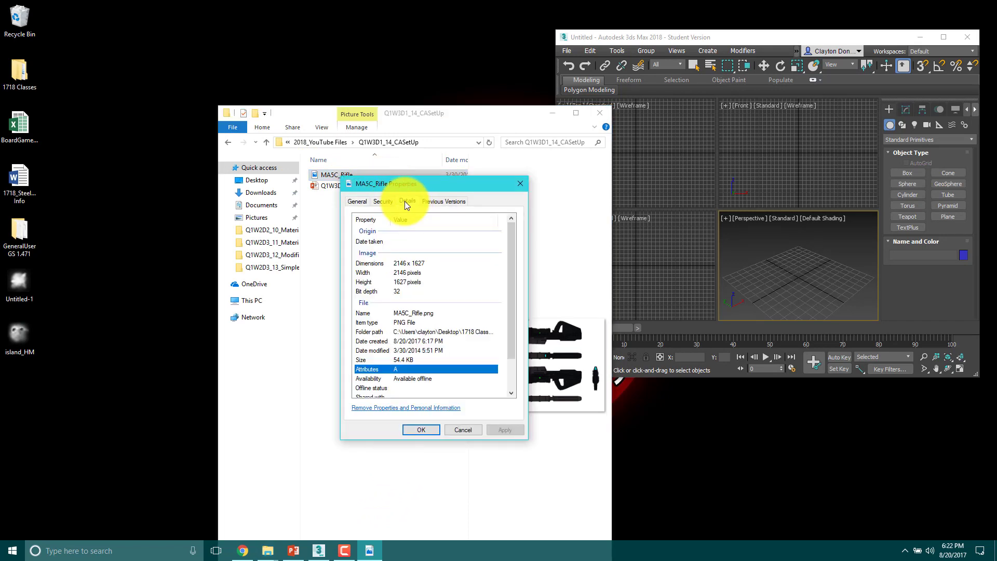
{"action": "left_click_drag", "start_coordinate": [475, 185], "coordinate": [335, 63]}
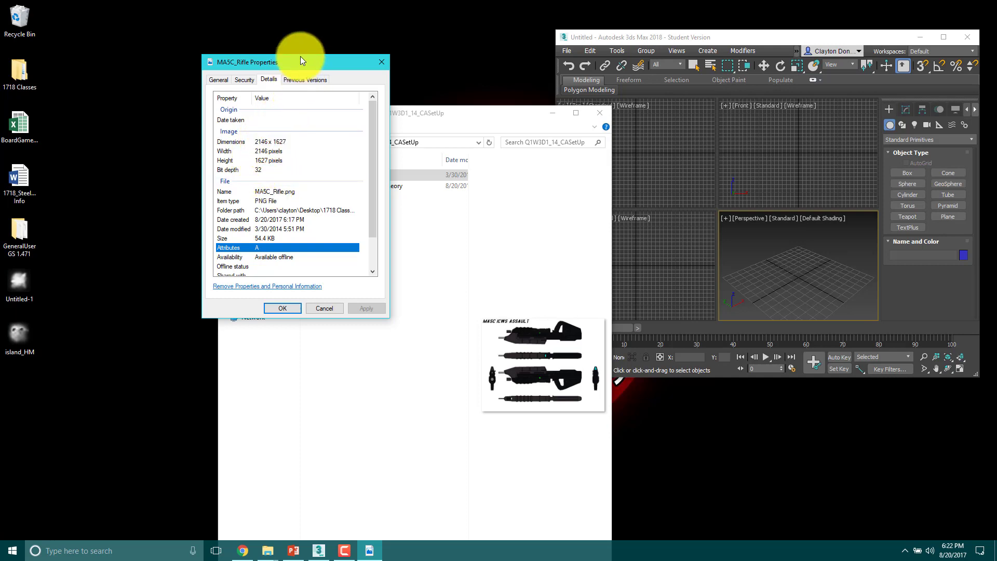
{"action": "left_click_drag", "start_coordinate": [300, 61], "coordinate": [151, 63]}
{"action": "left_click_drag", "start_coordinate": [496, 118], "coordinate": [354, 39]}
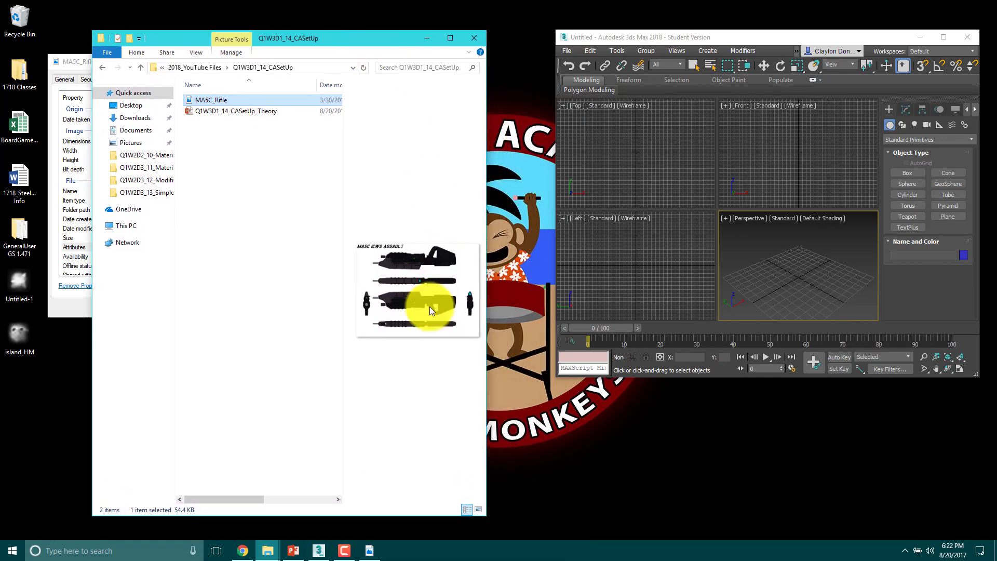
{"action": "left_click_drag", "start_coordinate": [862, 39], "coordinate": [659, 148]}
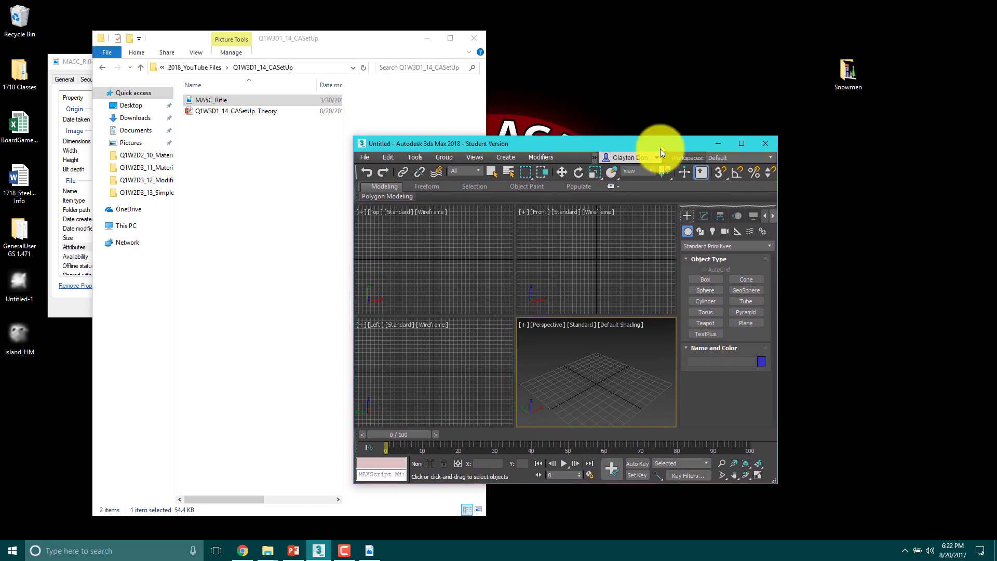
- Maximize the 3ds Max window and make the Front viewport the single maximized view with Alt+W
{"action": "double_click", "coordinate": [659, 149]}
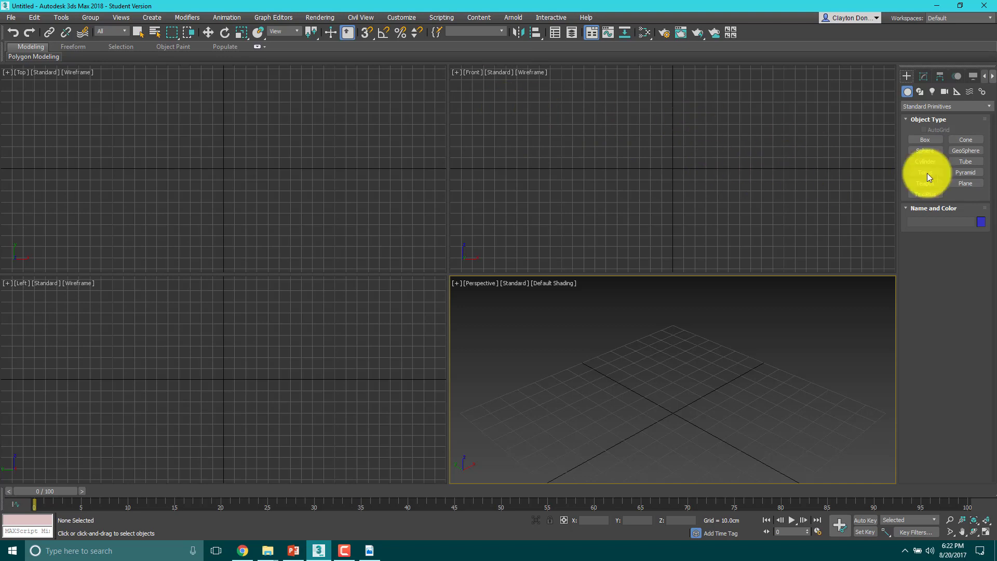
{"action": "left_click", "coordinate": [637, 195]}
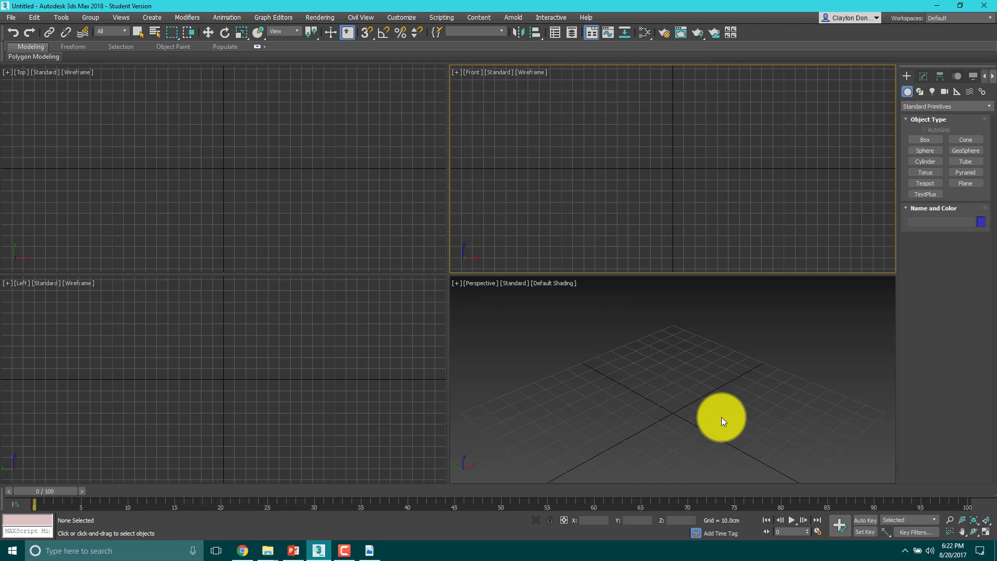
{"action": "key", "text": "alt+w"}
{"action": "key", "text": "super+e"}
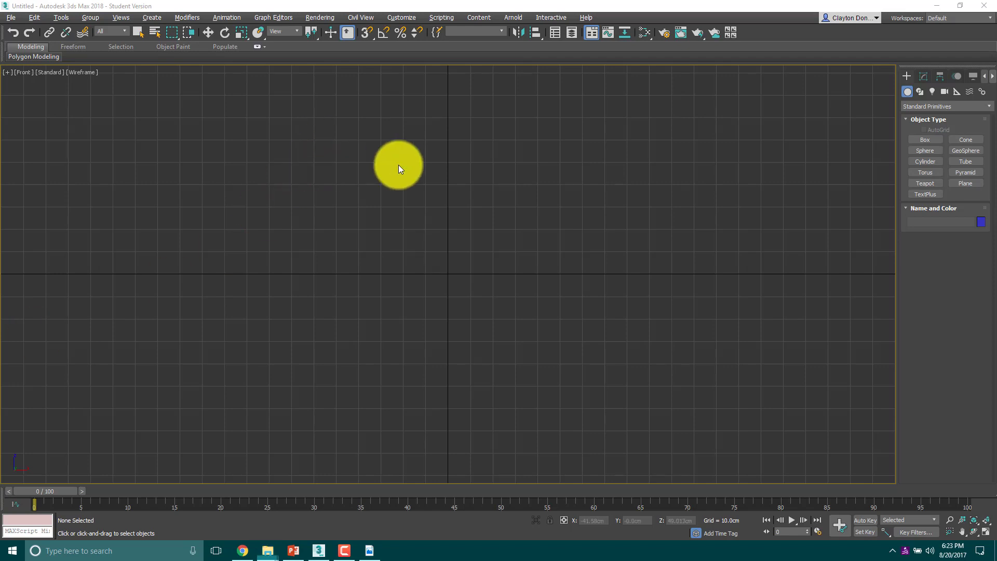
{"action": "left_click", "coordinate": [770, 5]}
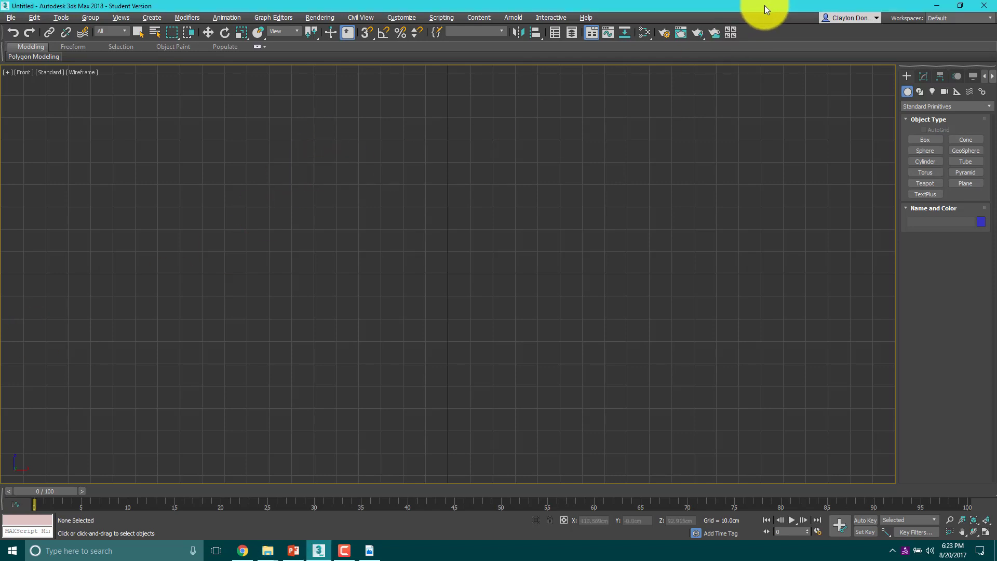
{"action": "key", "text": "alt+w"}
{"action": "key", "text": "alt+w"}
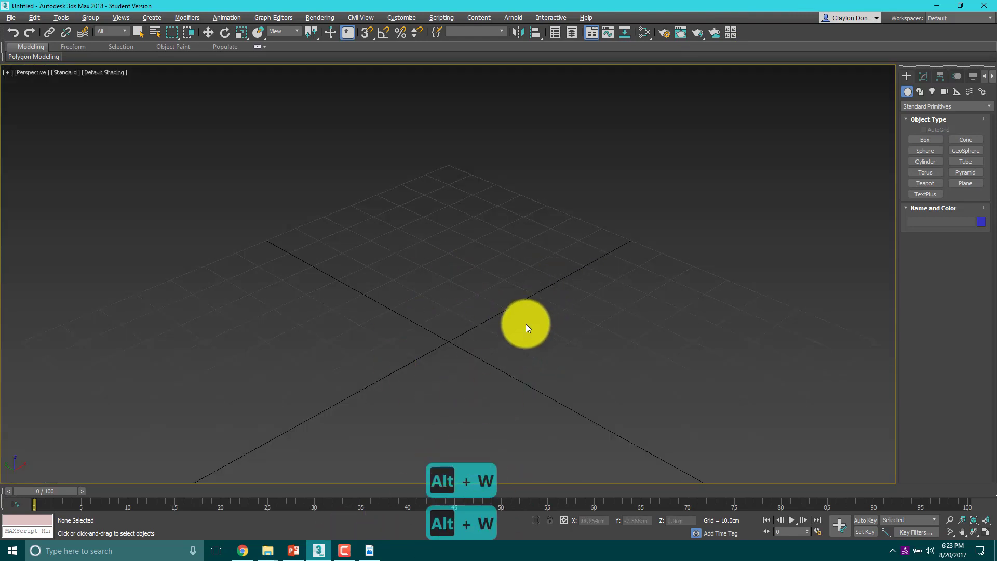
{"action": "key", "text": "alt+w"}
{"action": "left_click", "coordinate": [546, 208]}
{"action": "key", "text": "alt+w"}
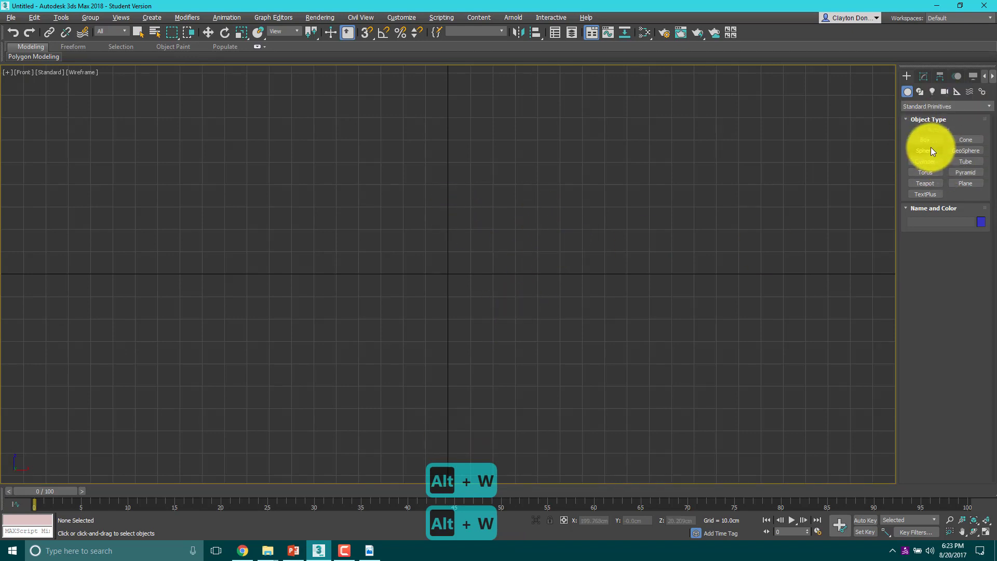
- Draw a 144.715 x 223.693 cm plane in the Front view, turn off Wireframe Override, and name it Ref_Front
{"action": "left_click", "coordinate": [961, 184]}
{"action": "left_click_drag", "start_coordinate": [244, 126], "coordinate": [745, 450]}
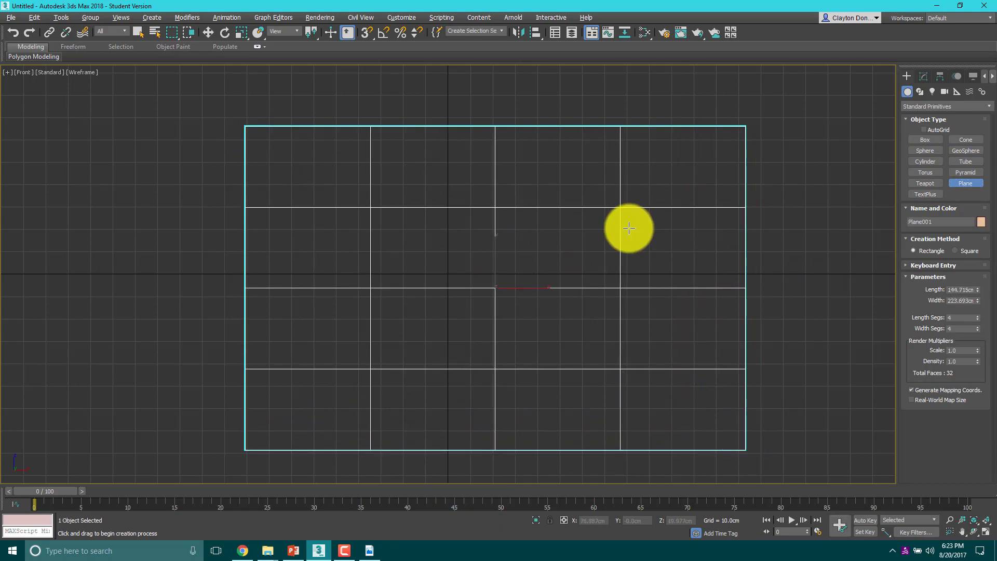
{"action": "left_click", "coordinate": [79, 72]}
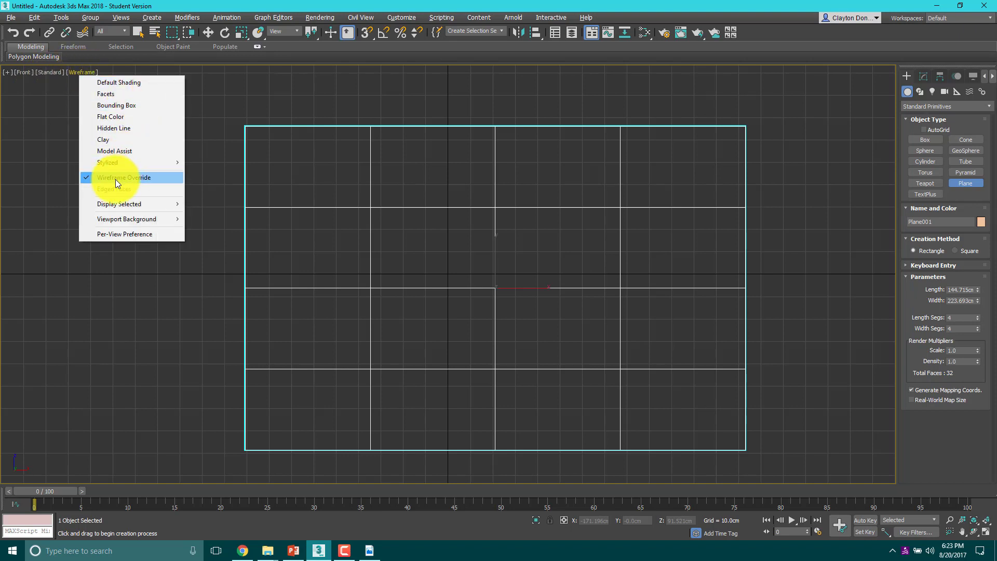
{"action": "left_click", "coordinate": [116, 178]}
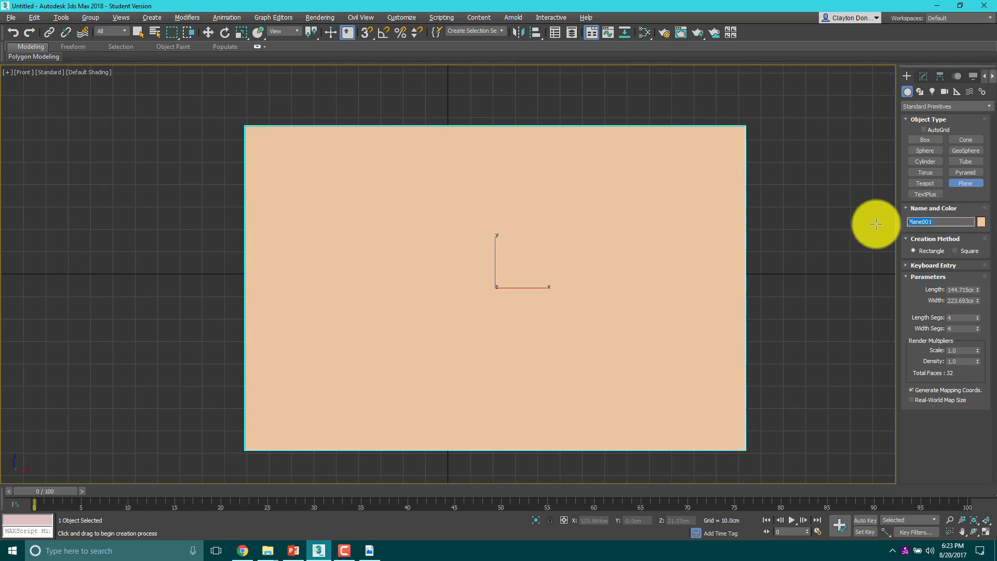
{"action": "left_click", "coordinate": [930, 219]}
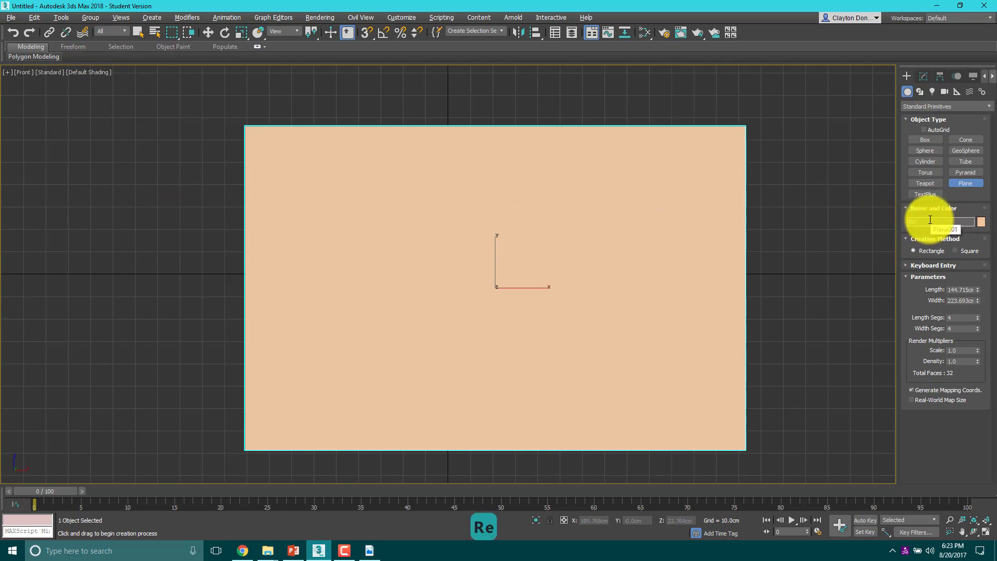
{"action": "type", "text": "Ref_Fr"}
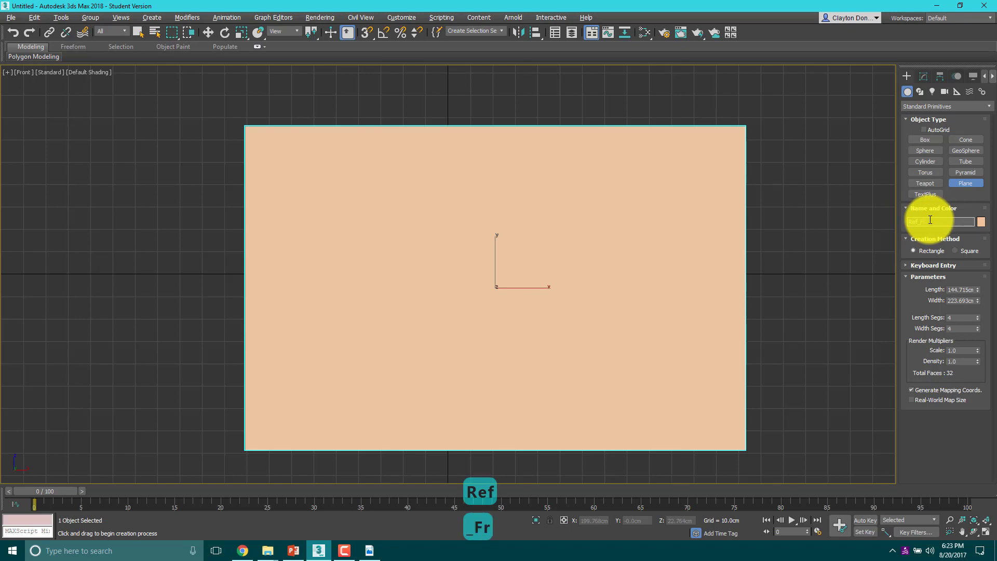
{"action": "type", "text": "ont"}
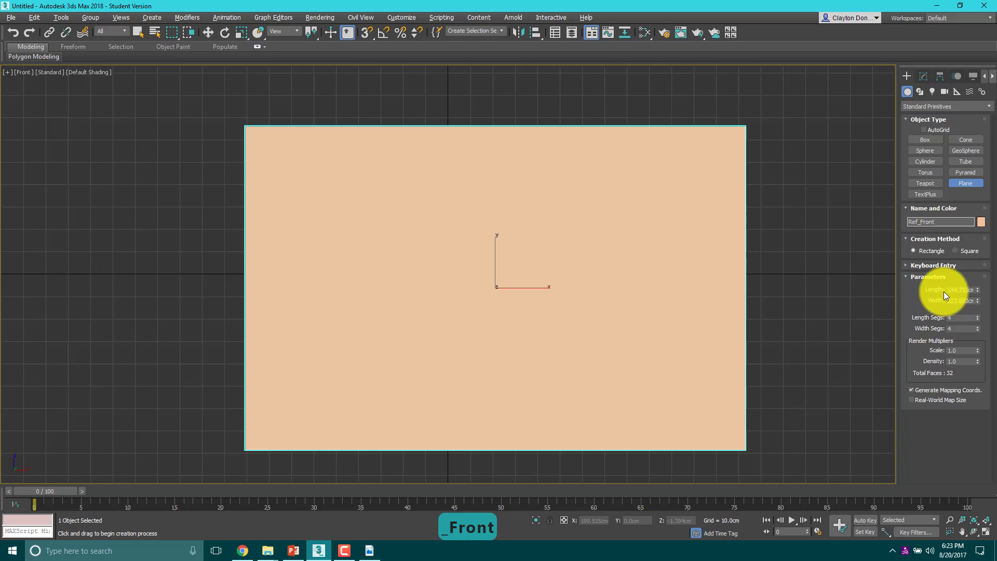
- Delete the small extra plane created below Ref_Front
{"action": "middle_click_drag", "start_coordinate": [659, 191], "coordinate": [583, 191]}
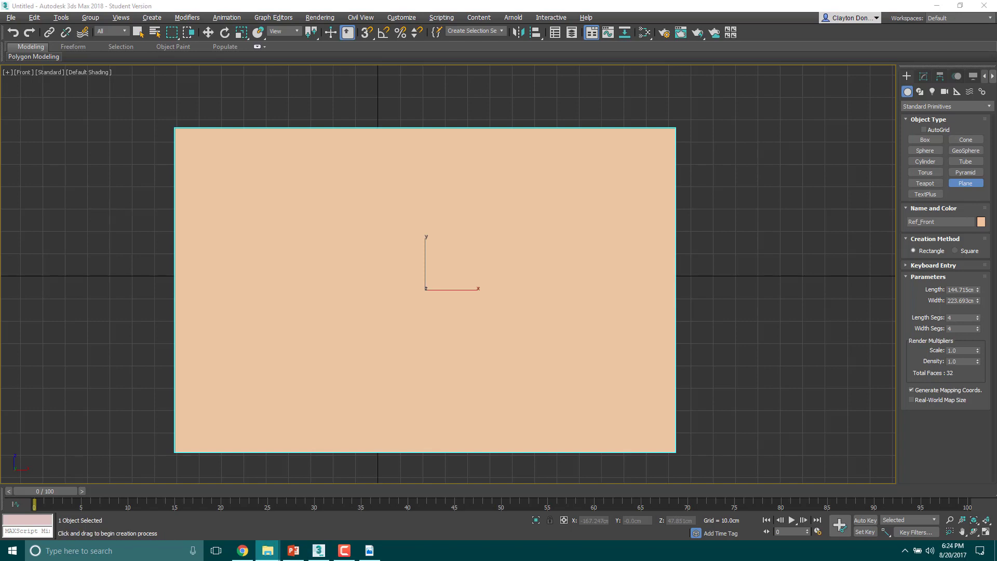
{"action": "left_click_drag", "start_coordinate": [330, 447], "coordinate": [301, 559]}
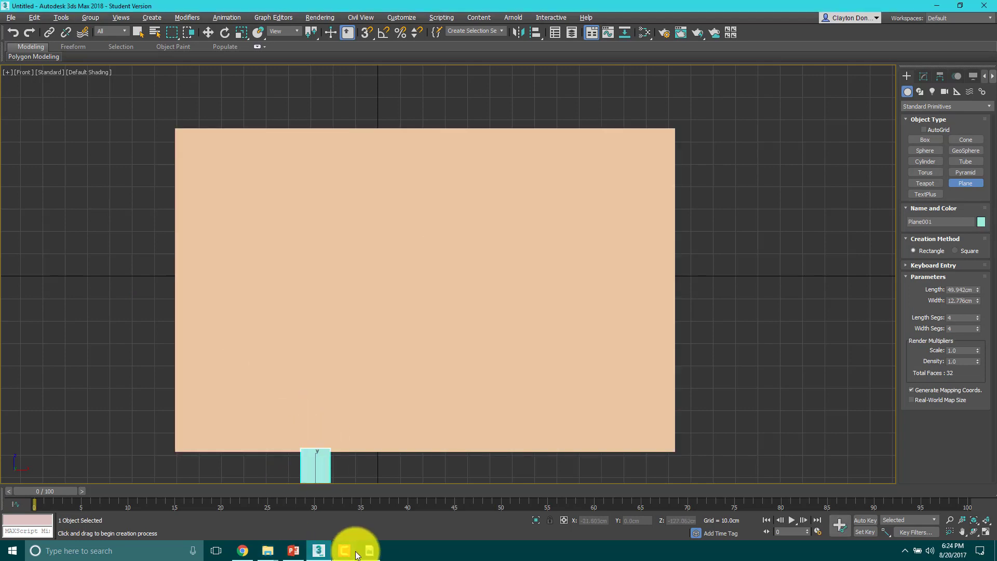
{"action": "left_click", "coordinate": [369, 550]}
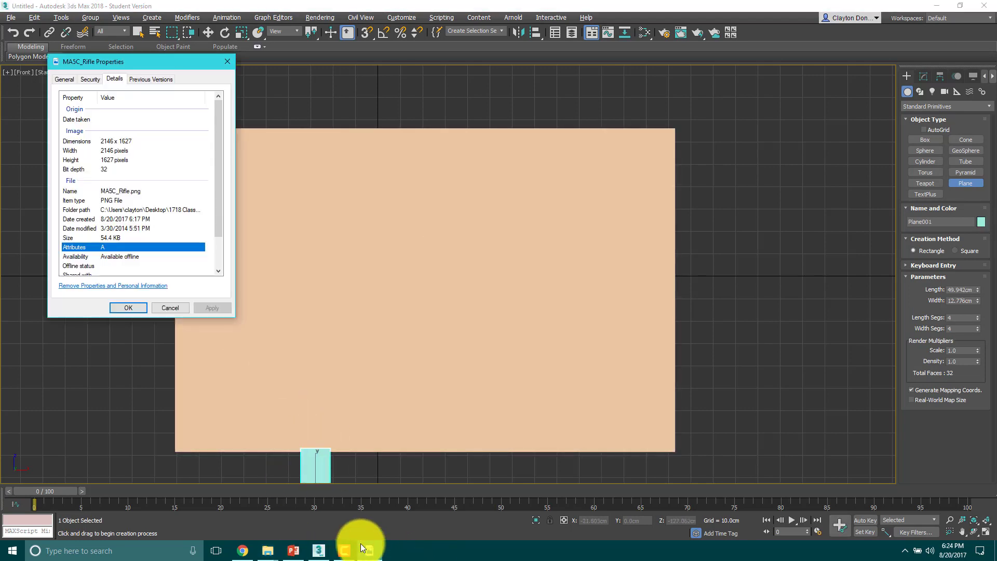
{"action": "key", "text": "Escape"}
{"action": "key", "text": "Escape"}
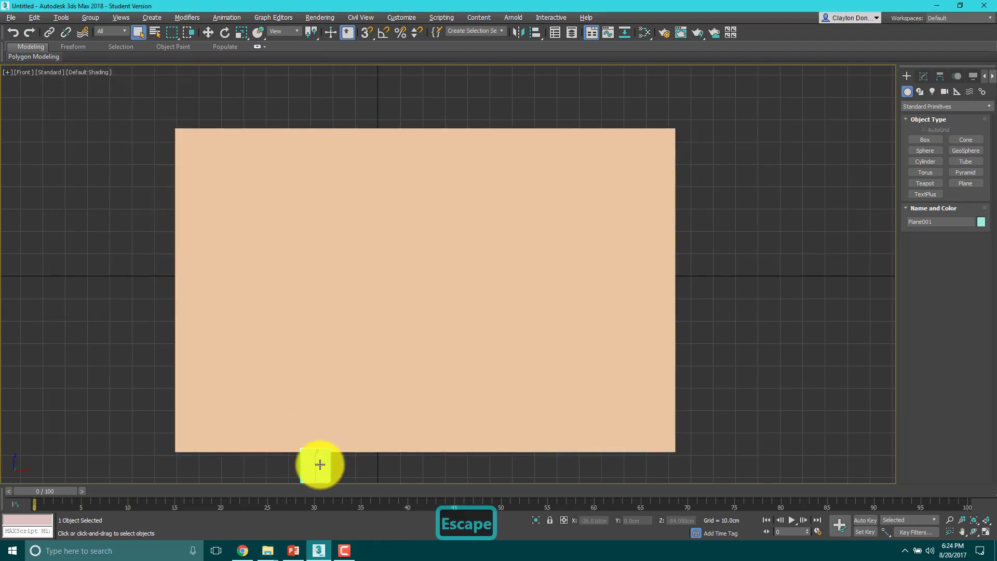
{"action": "key", "text": "Delete"}
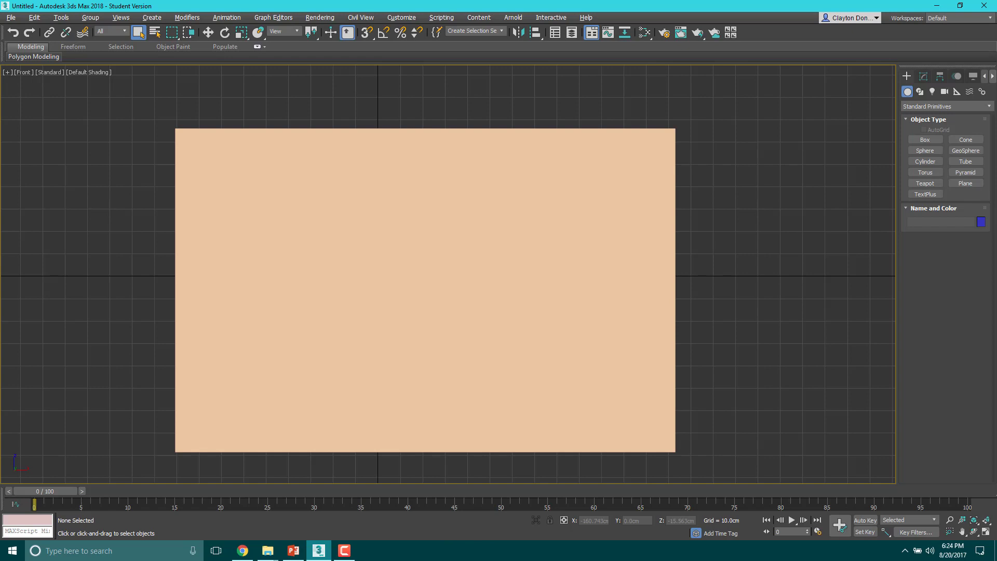
- Close the rifle image viewer, bring back MA5C_Rifle's properties, and restore 3ds Max to a smaller window
{"action": "key", "text": "super+e"}
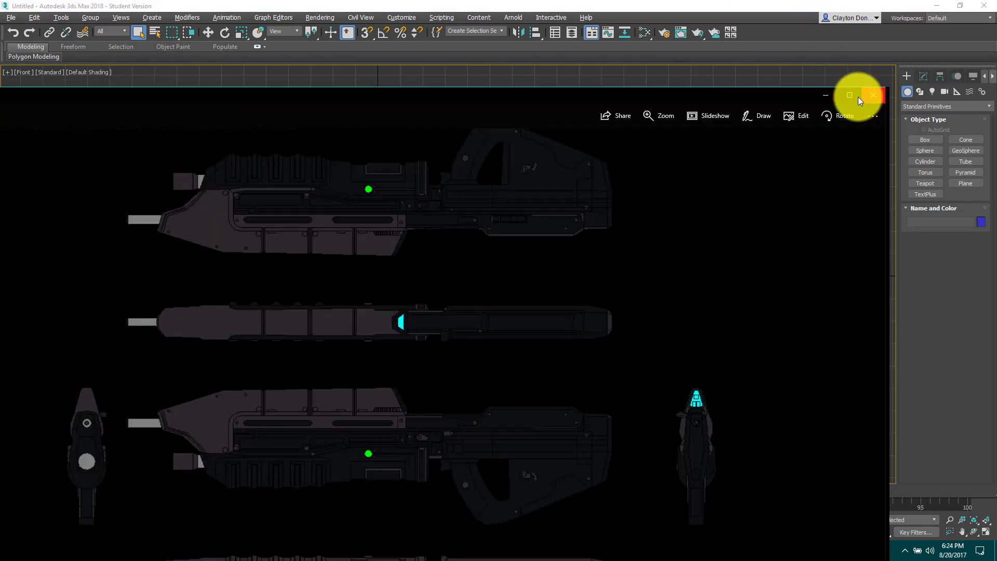
{"action": "left_click", "coordinate": [865, 95]}
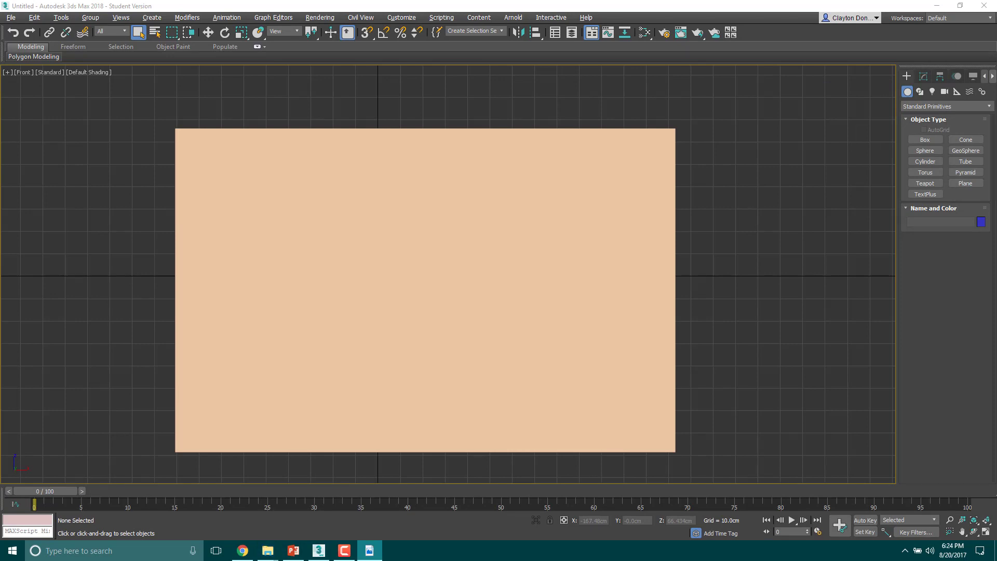
{"action": "left_click_drag", "start_coordinate": [412, 196], "coordinate": [251, 151]}
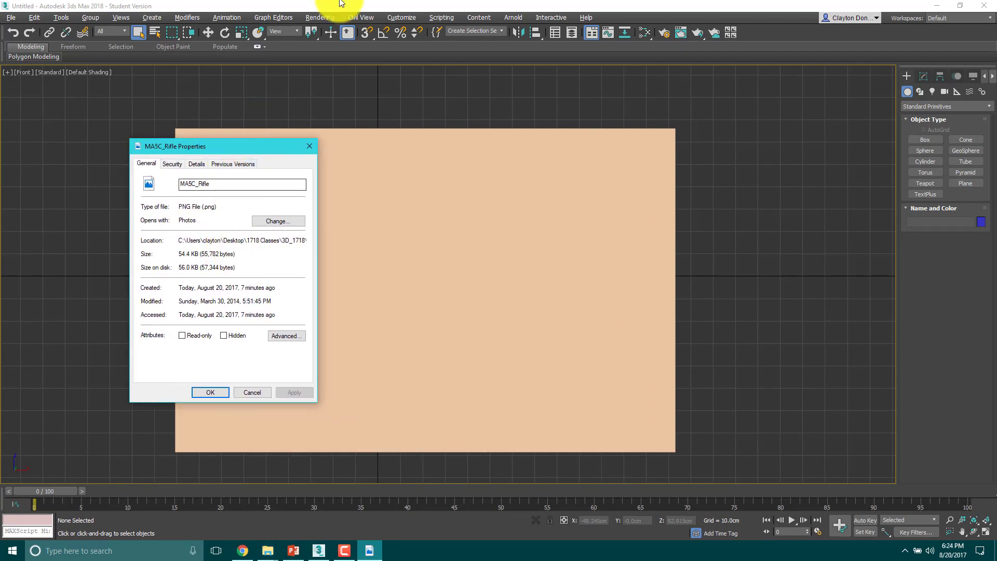
{"action": "double_click", "coordinate": [685, 4]}
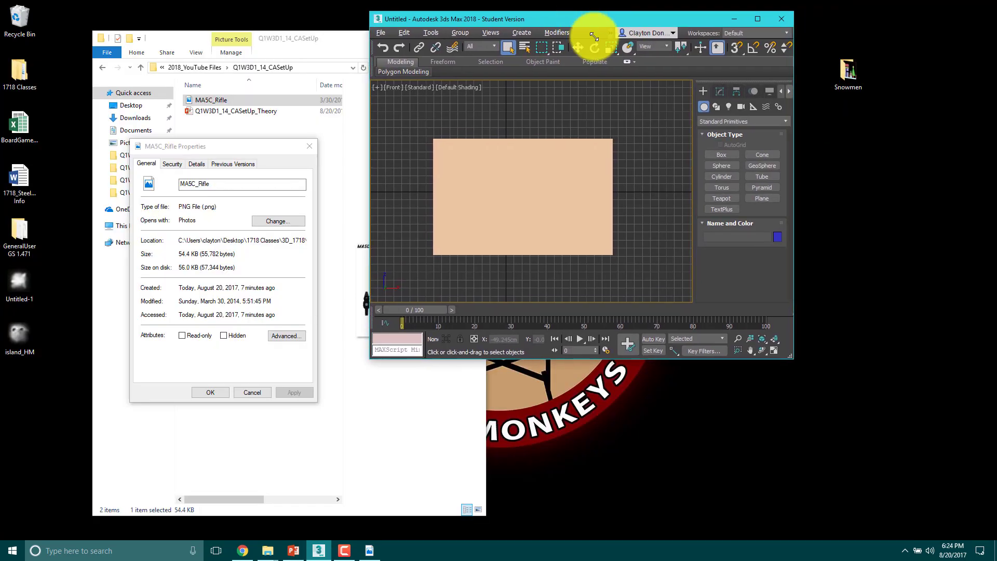
- Place 3ds Max beside the image properties and select Ref_Front in the Modify panel
{"action": "left_click_drag", "start_coordinate": [792, 357], "coordinate": [977, 524]}
{"action": "left_click", "coordinate": [194, 164]}
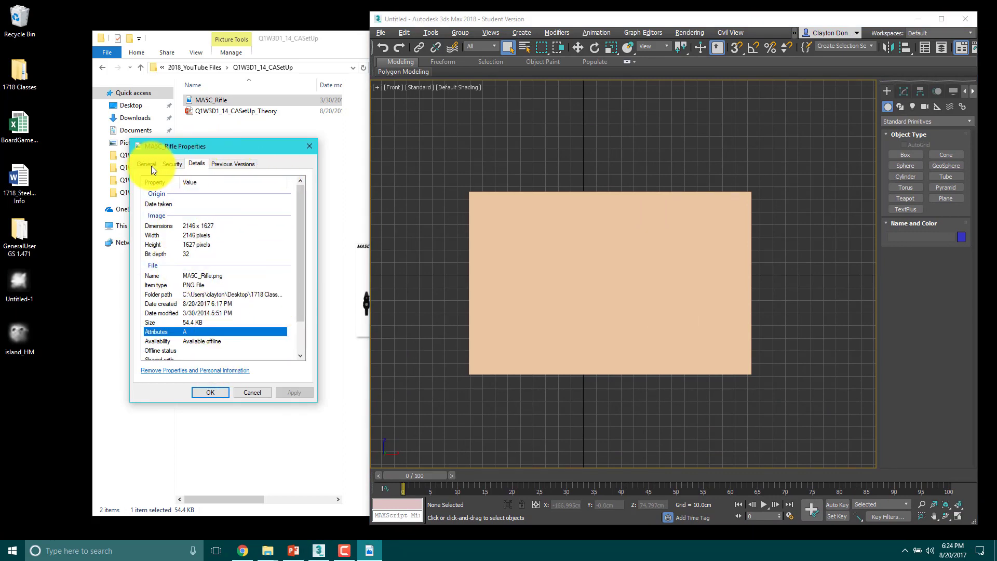
{"action": "left_click_drag", "start_coordinate": [235, 154], "coordinate": [201, 261]}
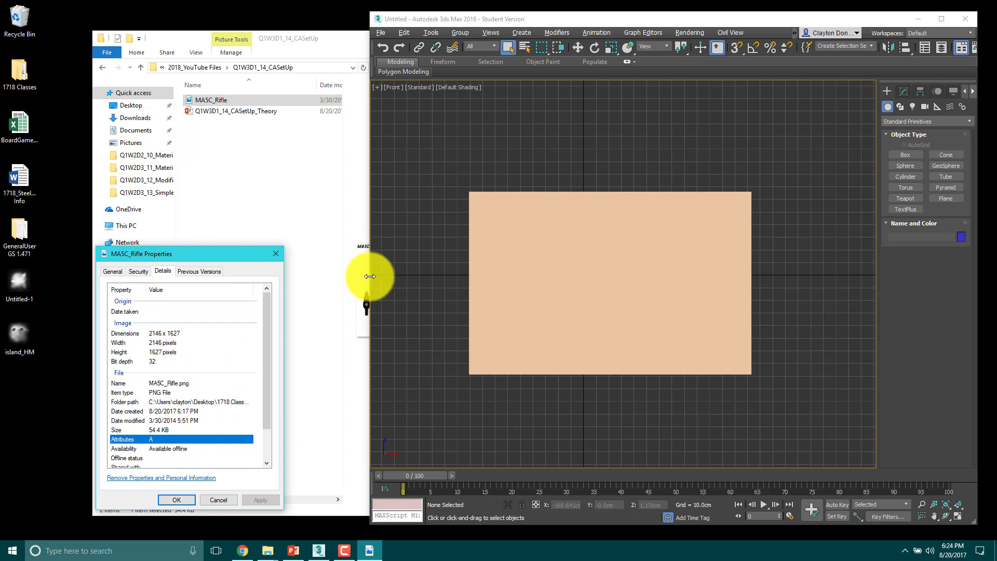
{"action": "left_click_drag", "start_coordinate": [367, 276], "coordinate": [544, 270]}
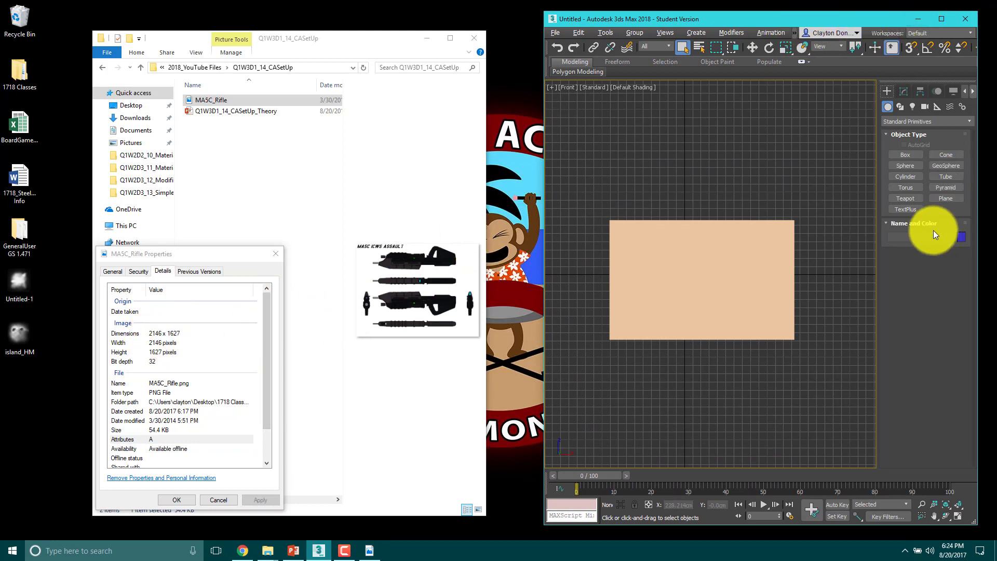
{"action": "left_click", "coordinate": [752, 274]}
{"action": "left_click", "coordinate": [753, 275]}
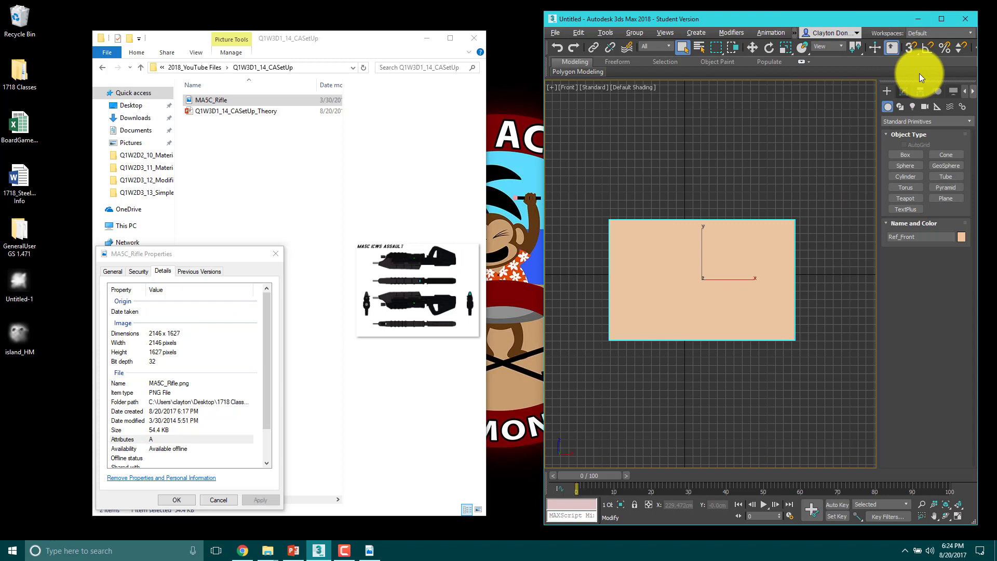
{"action": "left_click", "coordinate": [903, 92]}
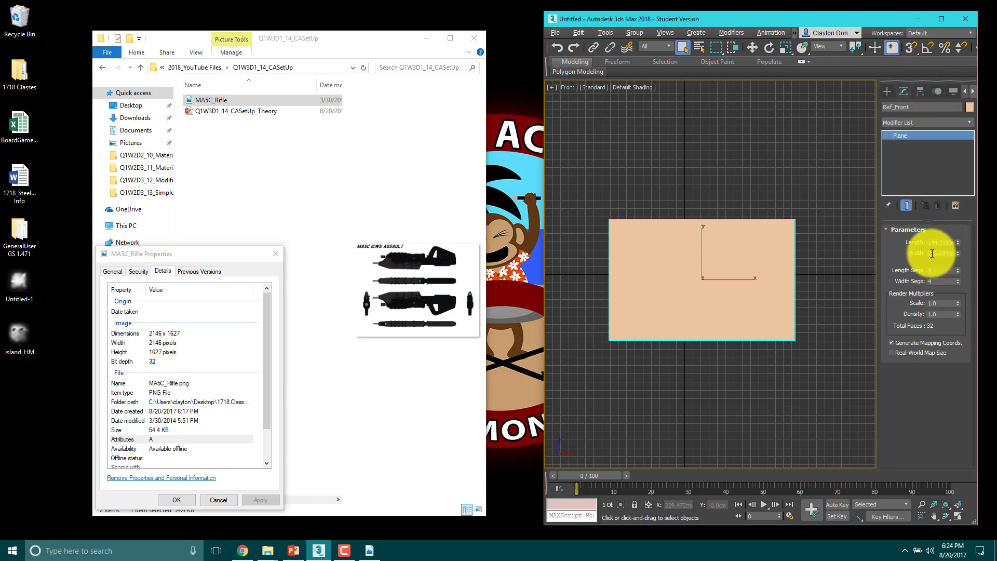
- Set Ref_Front's Width to 2146 cm and Length to 1627 cm, then close the image properties
{"action": "double_click", "coordinate": [929, 253]}
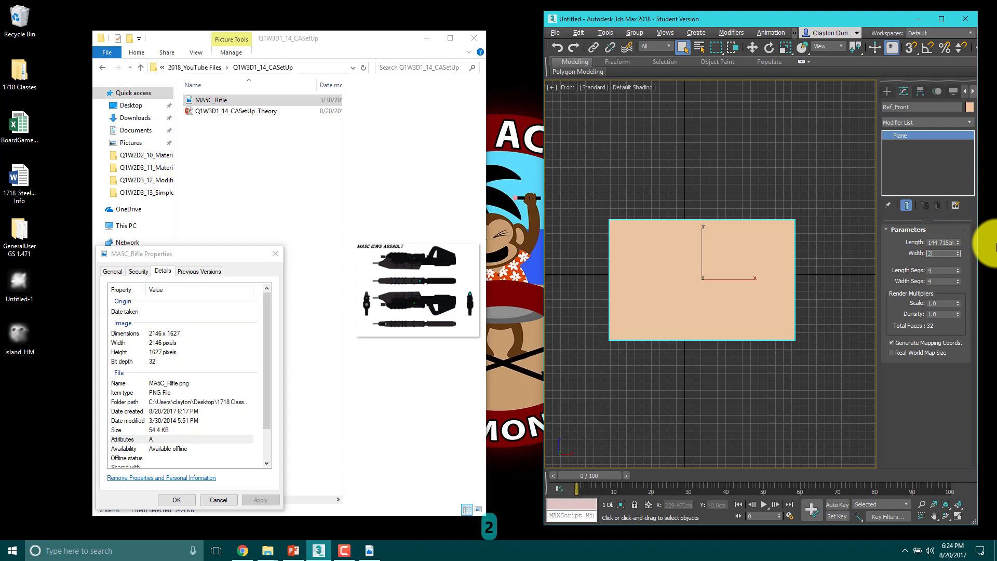
{"action": "type", "text": "2146"}
{"action": "key", "text": "Return"}
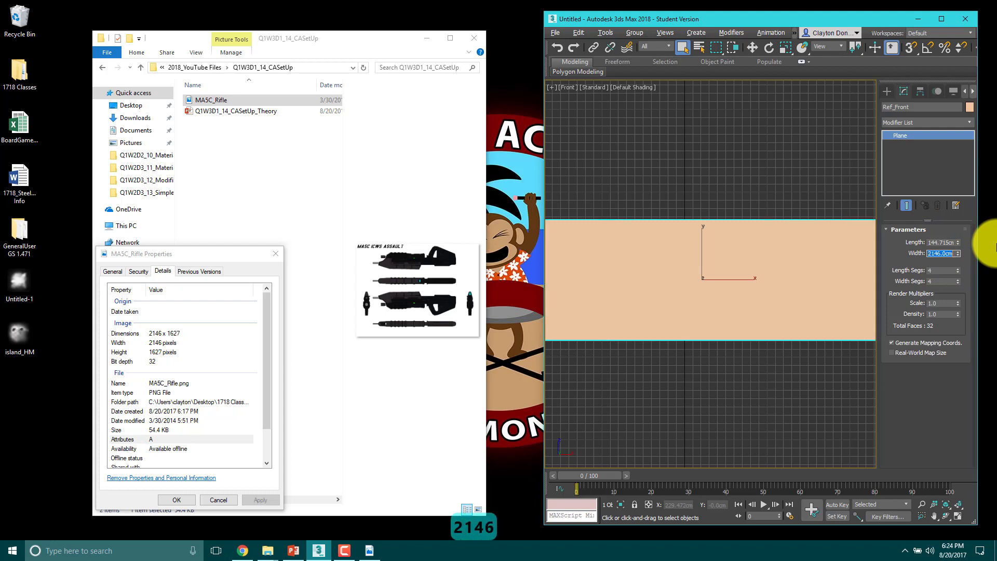
{"action": "scroll", "coordinate": [775, 217], "scroll_direction": "down", "scroll_amount": 5}
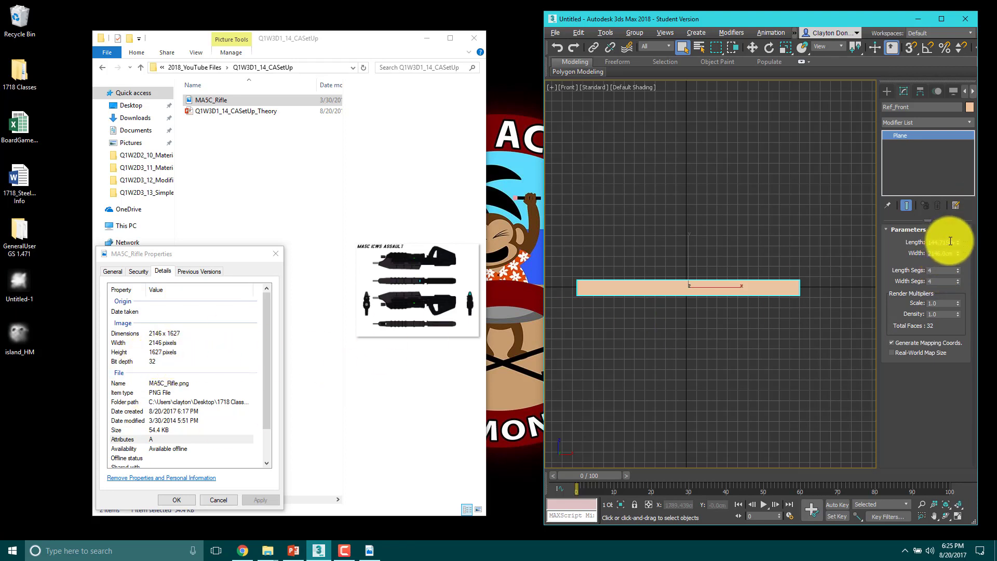
{"action": "left_click", "coordinate": [950, 241]}
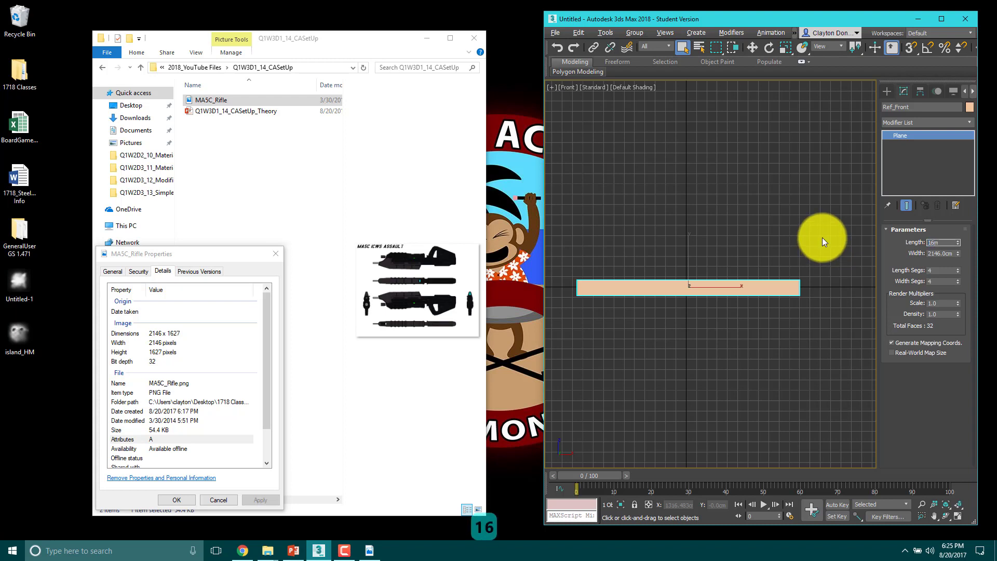
{"action": "type", "text": "1627."}
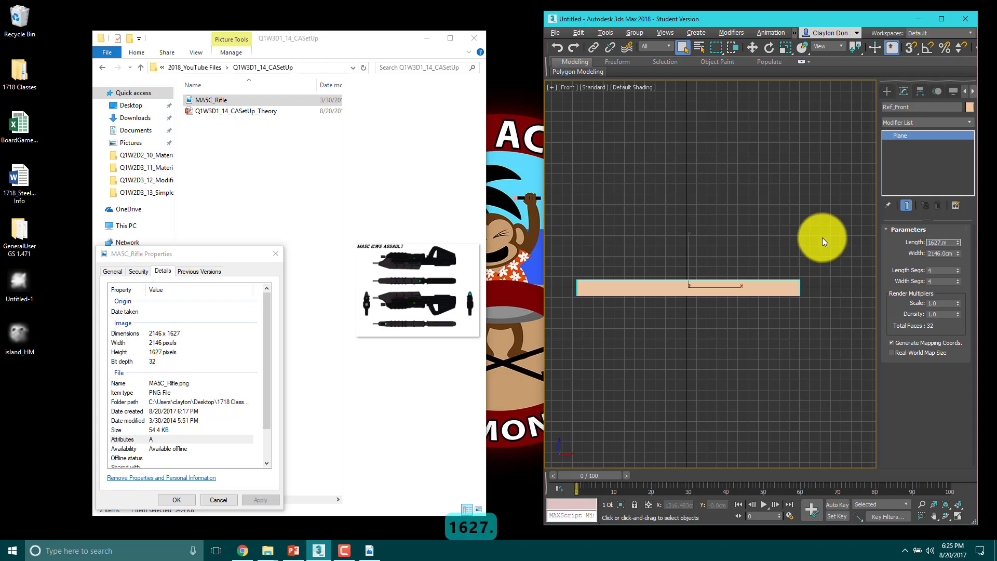
{"action": "key", "text": "BackSpace"}
{"action": "type", "text": "m"}
{"action": "key", "text": "Return"}
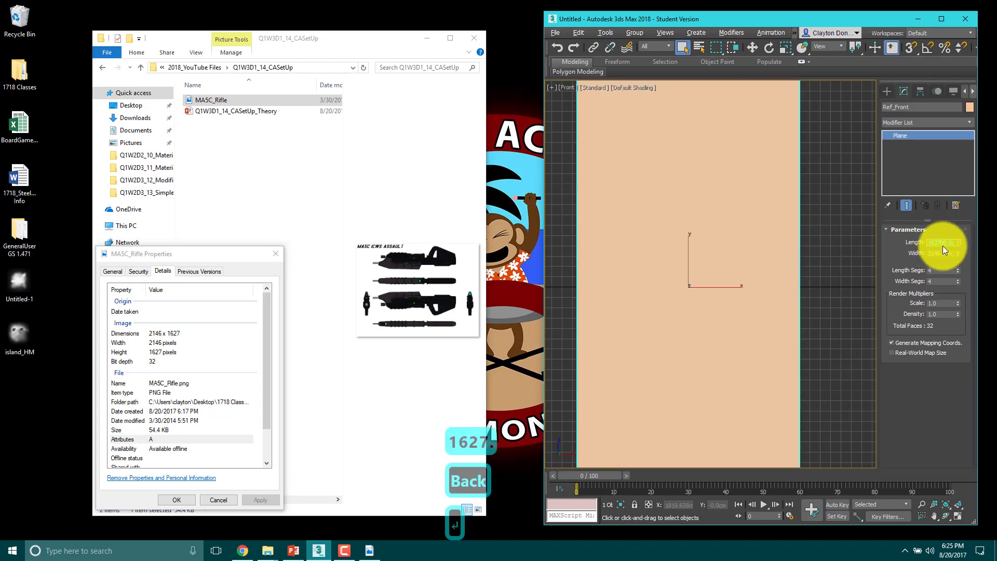
{"action": "type", "text": "1627"}
{"action": "key", "text": "Return"}
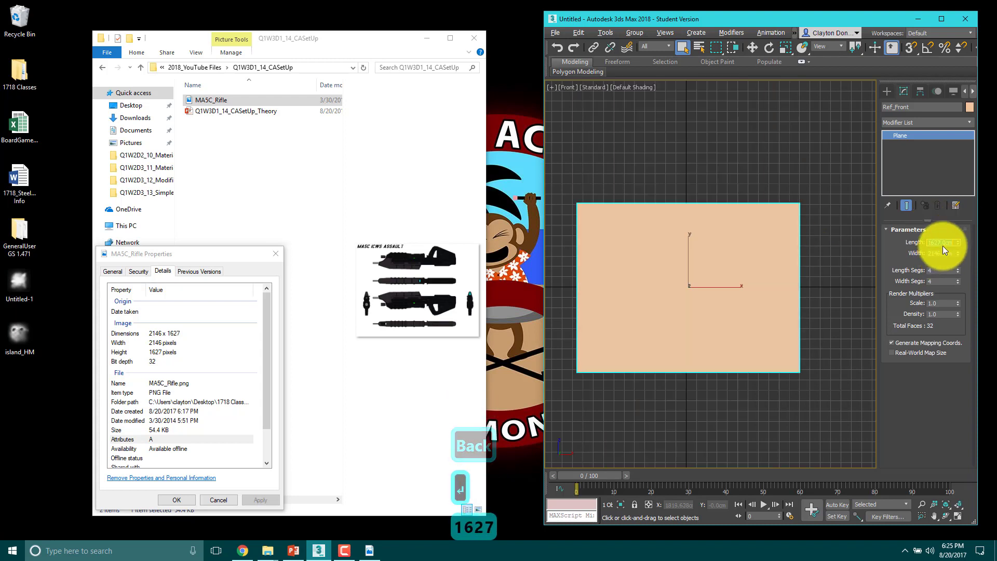
{"action": "left_click", "coordinate": [276, 257]}
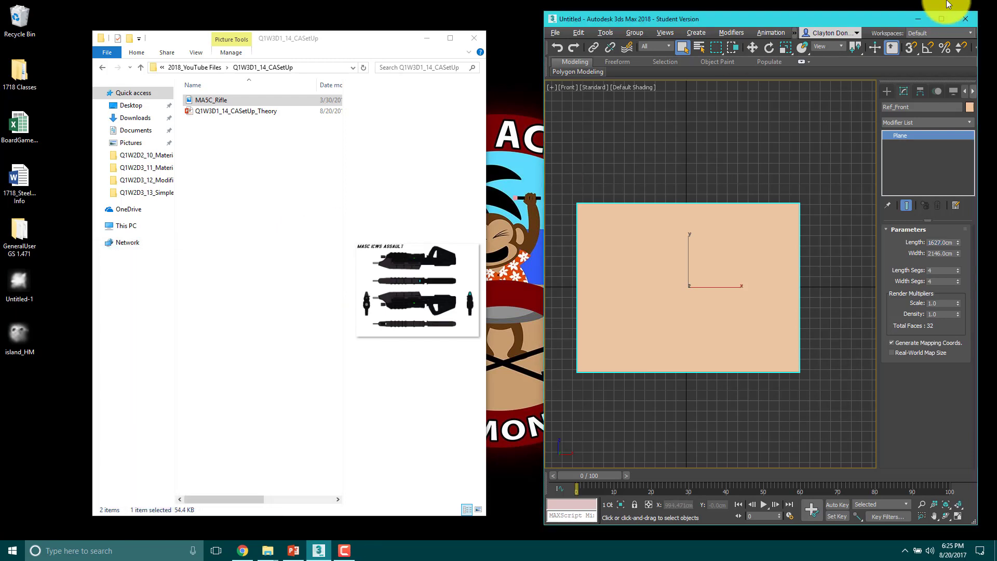
- Maximize 3ds Max, then switch from the Front view to Left, and on to a zoomed-out Top view
{"action": "double_click", "coordinate": [831, 18]}
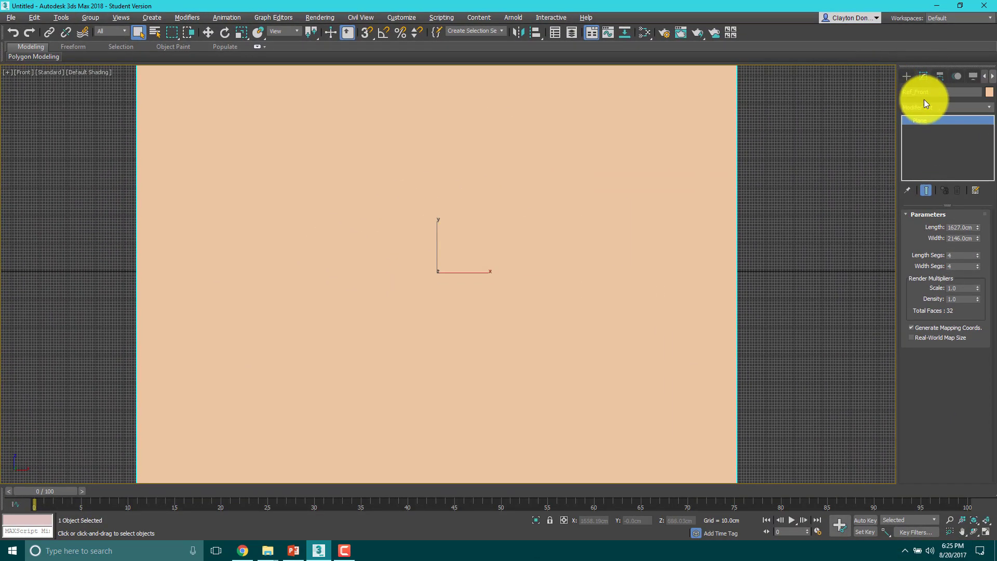
{"action": "scroll", "coordinate": [570, 269], "scroll_direction": "down", "scroll_amount": 2}
{"action": "middle_click_drag", "start_coordinate": [621, 269], "coordinate": [514, 272]}
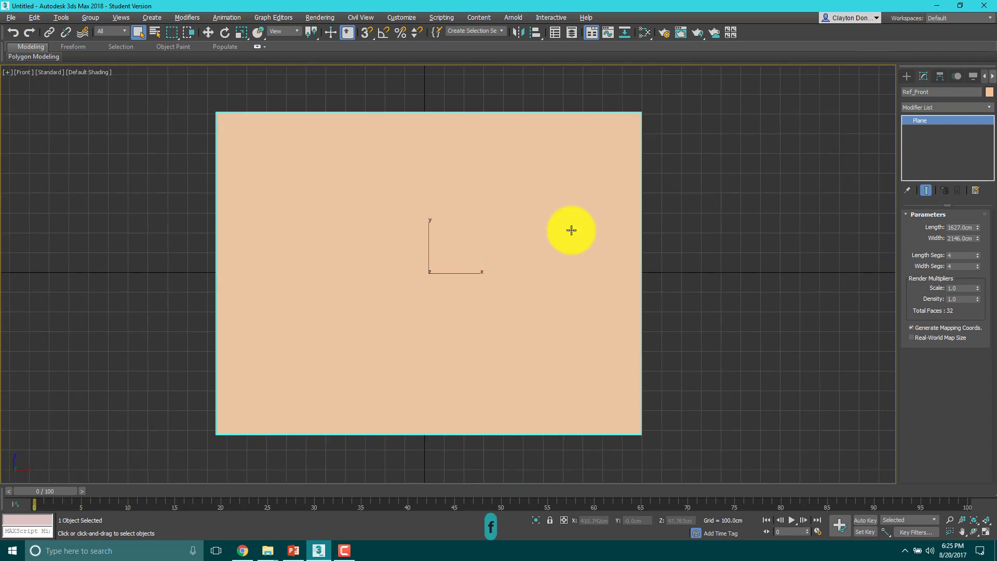
{"action": "key", "text": "l"}
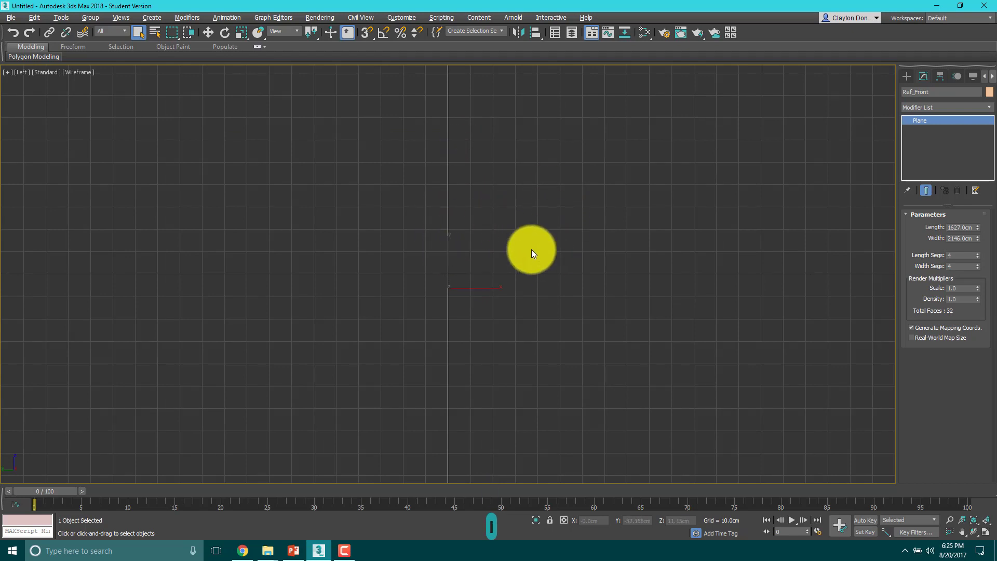
{"action": "middle_click_drag", "start_coordinate": [507, 258], "coordinate": [545, 286]}
{"action": "key", "text": "t"}
{"action": "scroll", "coordinate": [563, 287], "scroll_direction": "down", "scroll_amount": 2}
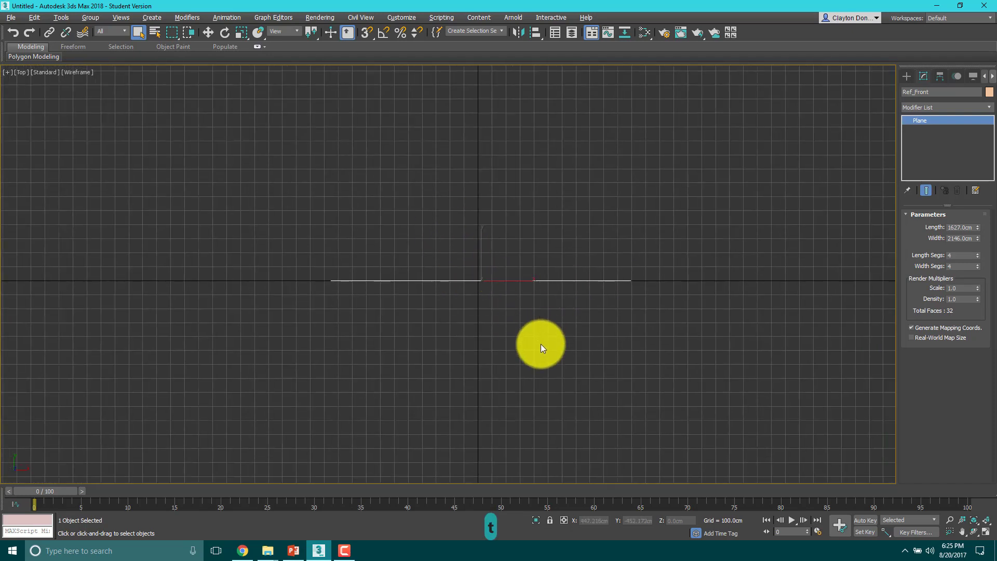
{"action": "key", "text": "e"}
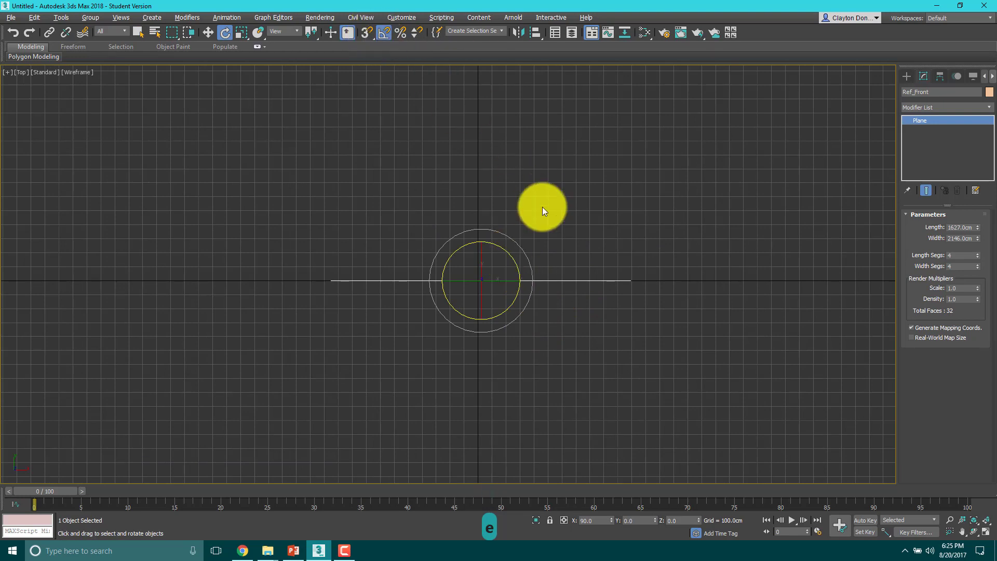
{"action": "left_click_drag", "start_coordinate": [503, 249], "coordinate": [548, 268]}
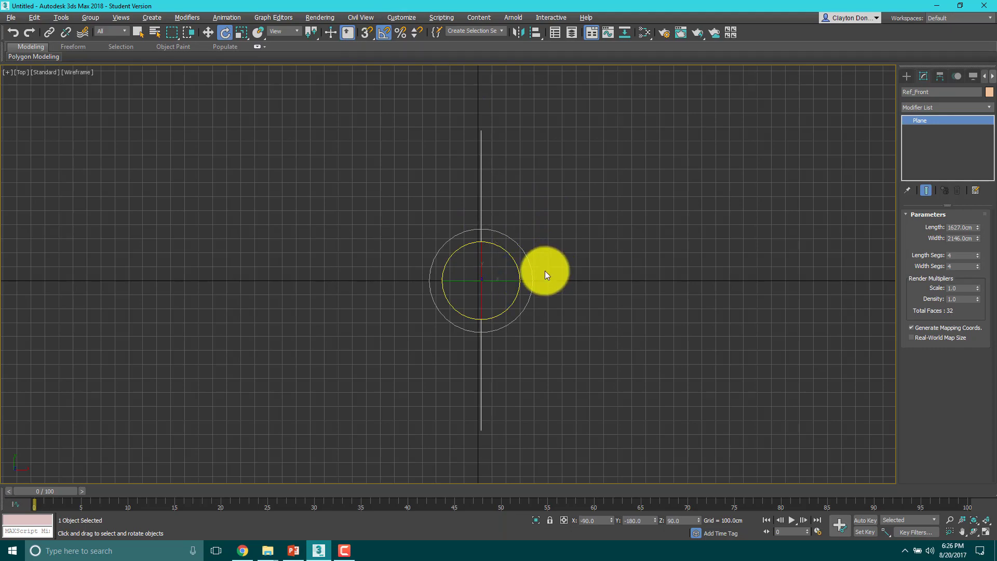
{"action": "middle_click_drag", "start_coordinate": [579, 322], "coordinate": [500, 329], "text": "alt"}
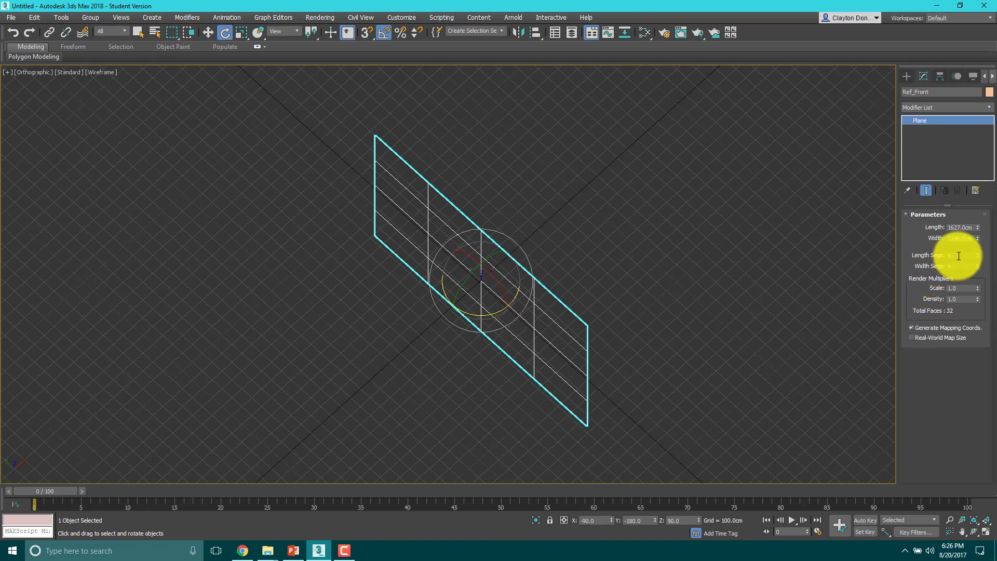
{"action": "right_click", "coordinate": [978, 258]}
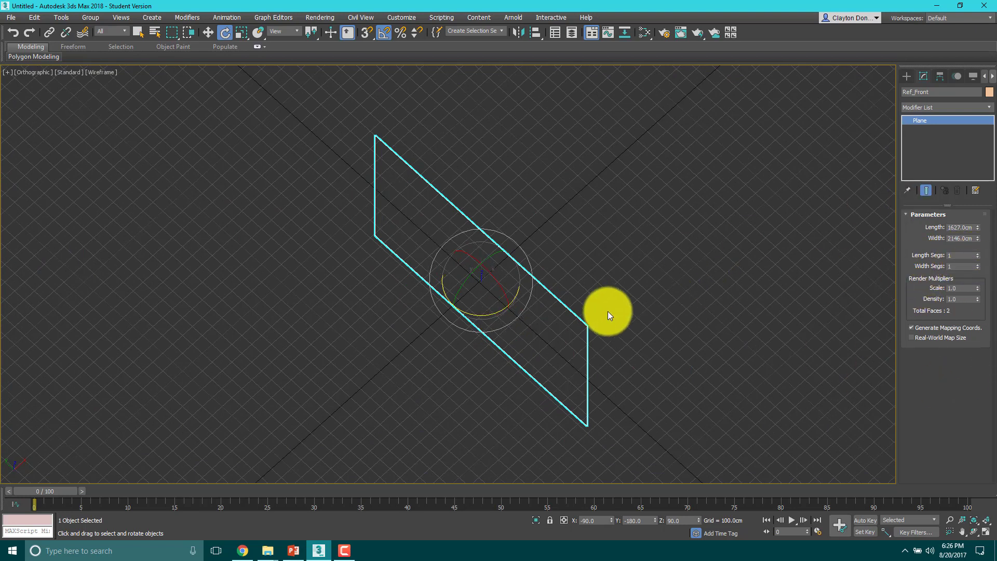
{"action": "key", "text": "f"}
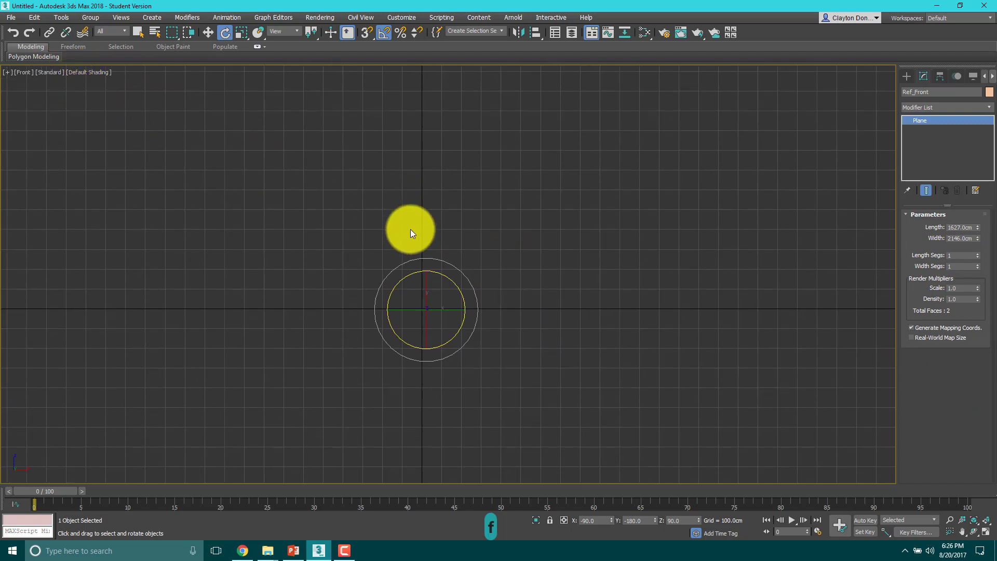
{"action": "scroll", "coordinate": [501, 251], "scroll_direction": "down", "scroll_amount": 3}
{"action": "scroll", "coordinate": [501, 251], "scroll_direction": "up", "scroll_amount": 3}
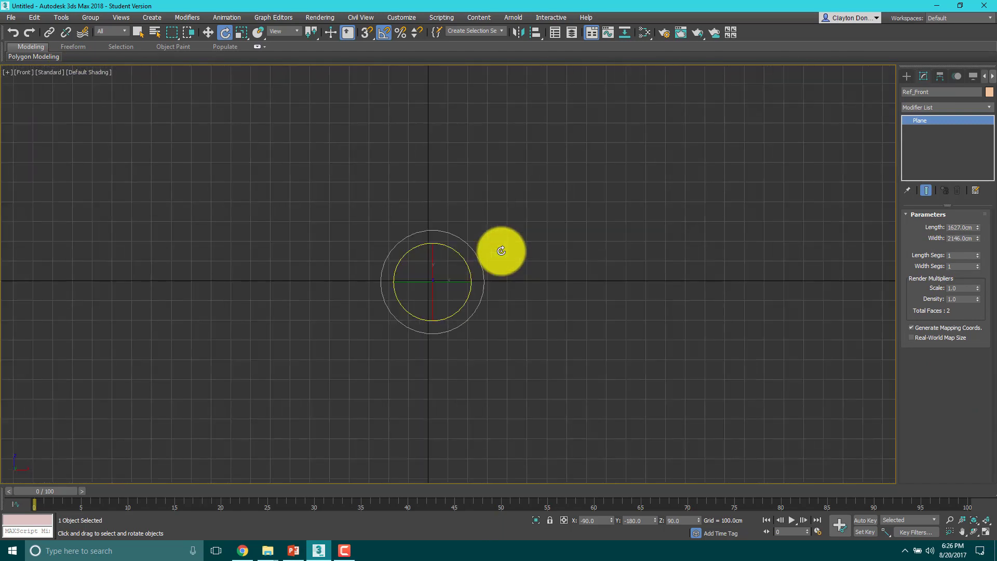
{"action": "scroll", "coordinate": [487, 254], "scroll_direction": "down", "scroll_amount": 5}
{"action": "scroll", "coordinate": [489, 256], "scroll_direction": "up", "scroll_amount": 8}
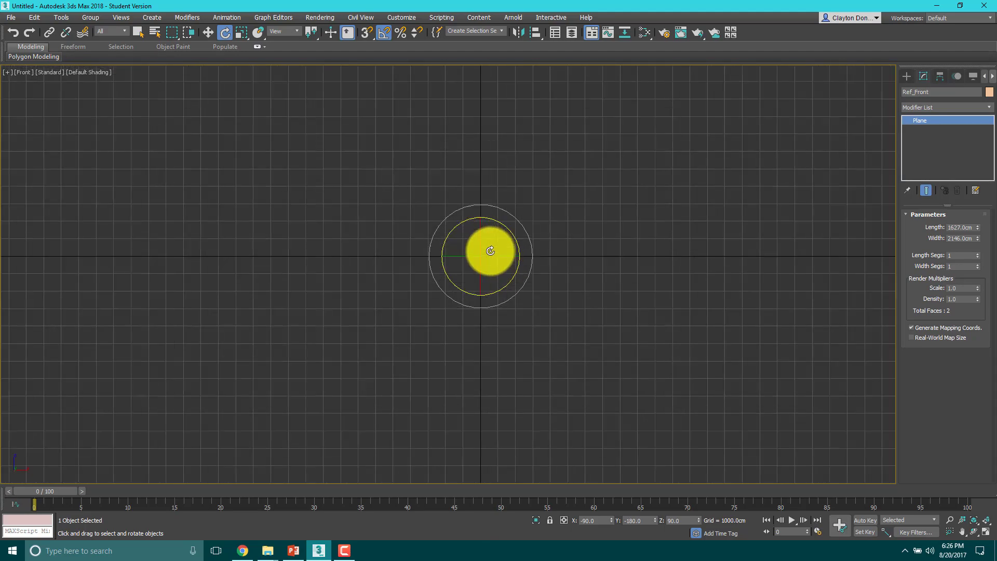
{"action": "left_click", "coordinate": [519, 270]}
{"action": "key", "text": "f"}
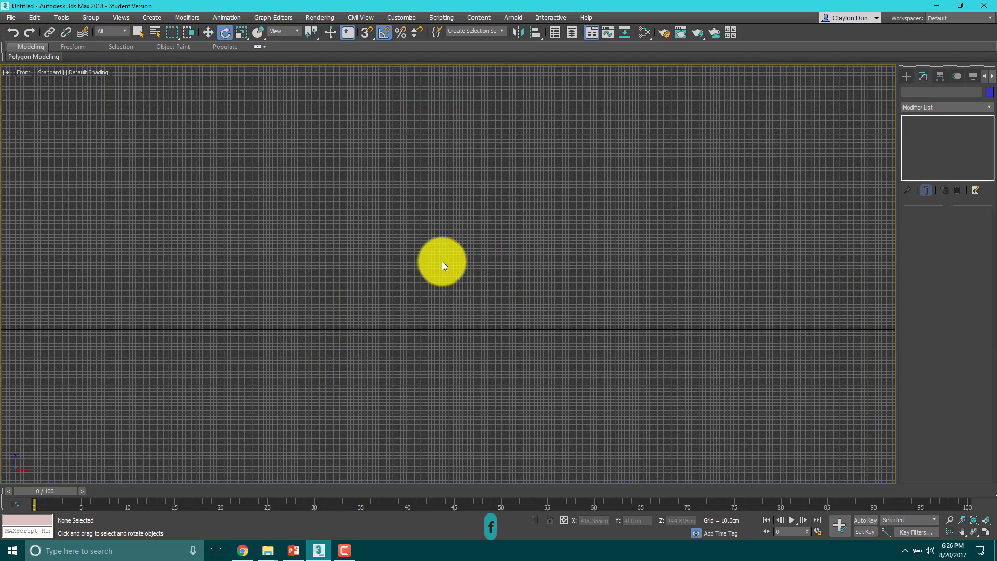
{"action": "key", "text": "t"}
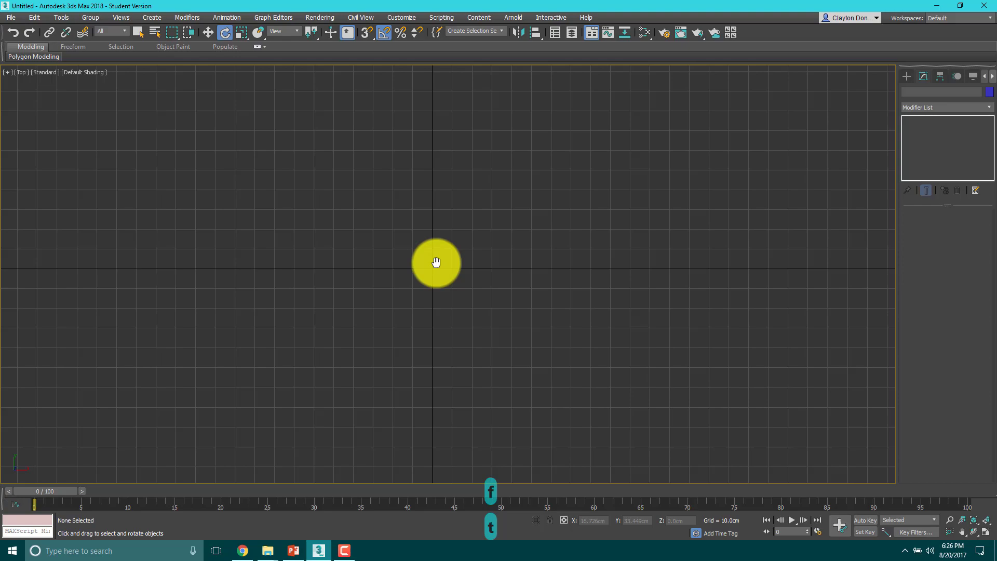
{"action": "scroll", "coordinate": [436, 262], "scroll_direction": "down", "scroll_amount": 5}
{"action": "key", "text": "ctrl+a"}
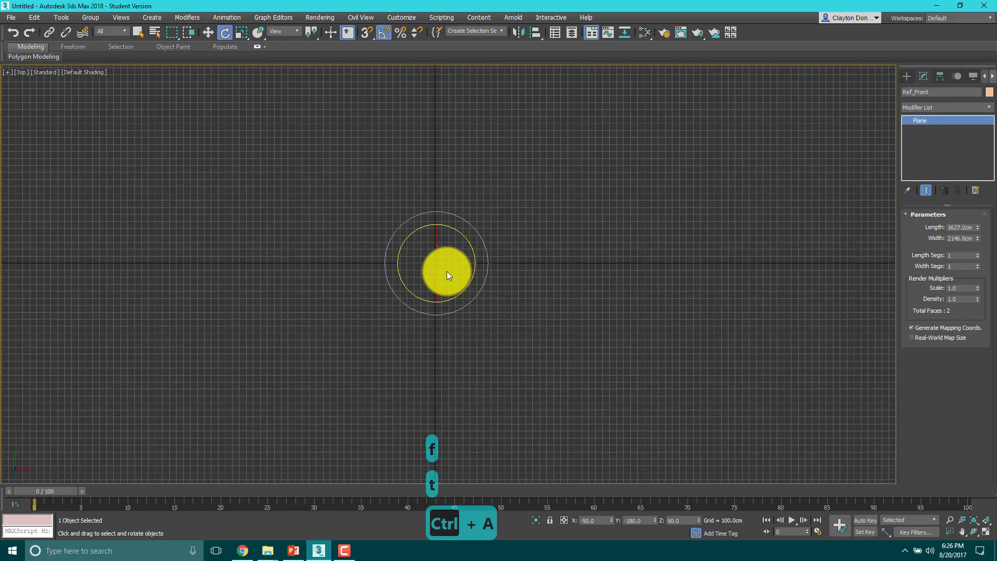
{"action": "middle_click_drag", "start_coordinate": [329, 258], "coordinate": [507, 290], "text": "alt"}
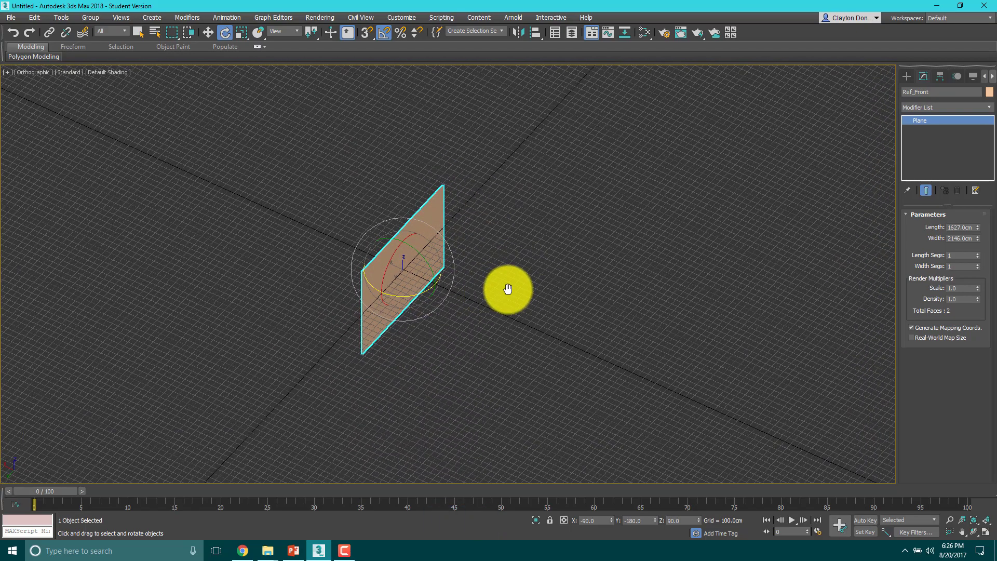
{"action": "key", "text": "l"}
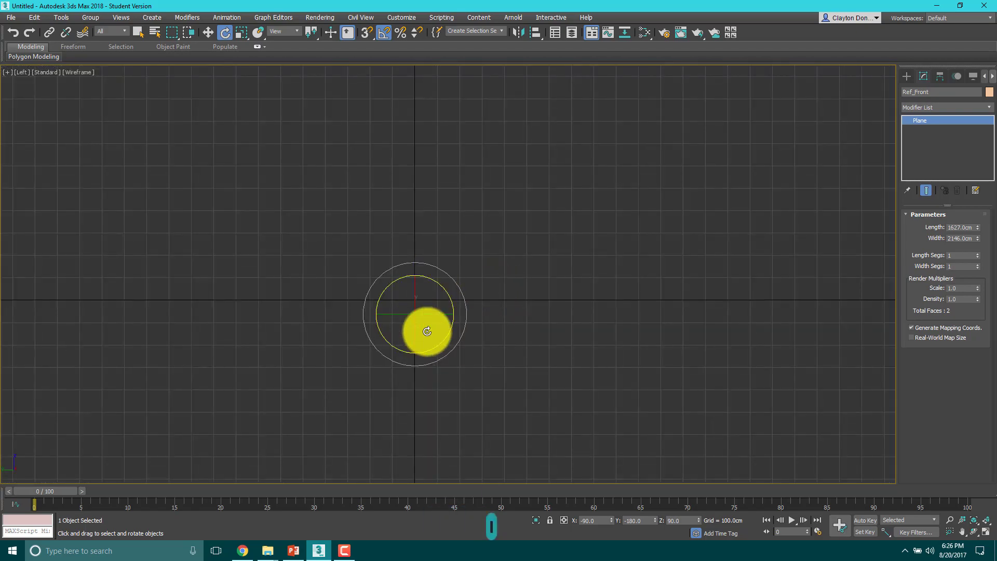
{"action": "key", "text": "t"}
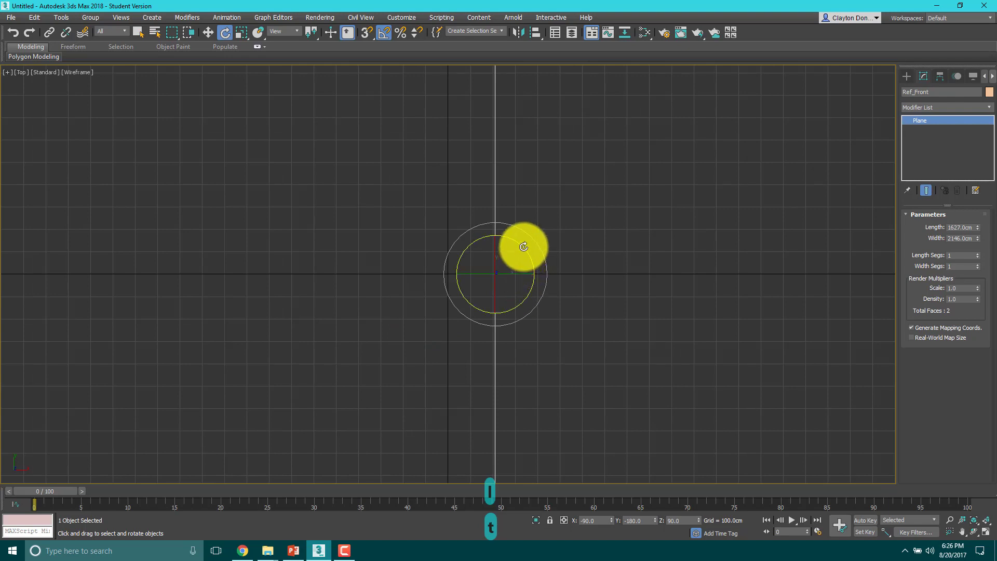
- Shift-rotate Ref_Front -90° on Z to clone it, naming the copy Ref_Left
{"action": "left_click_drag", "start_coordinate": [523, 247], "coordinate": [571, 275], "text": "shift"}
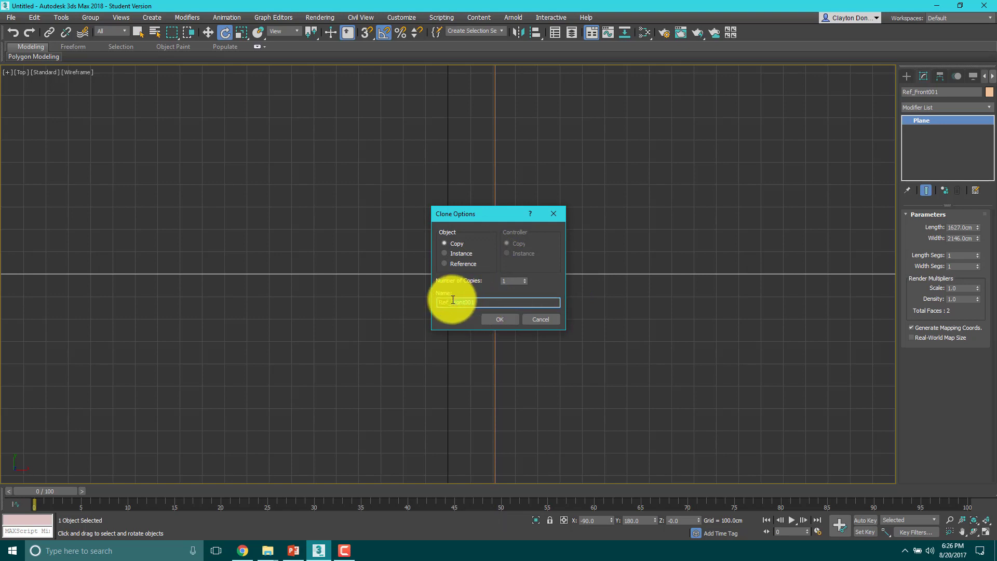
{"action": "type", "text": "LEft"}
{"action": "key", "text": "Return"}
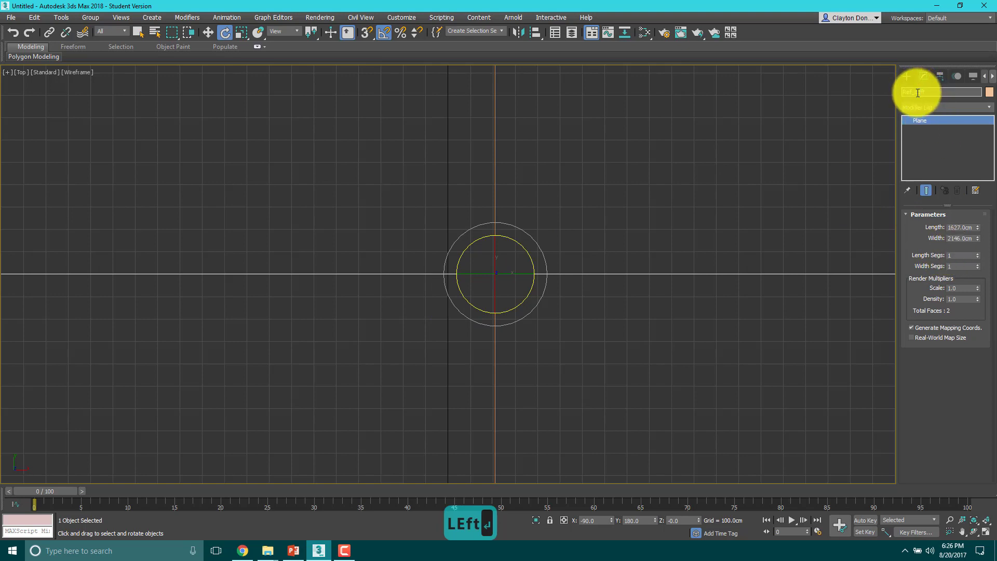
{"action": "type", "text": "eft"}
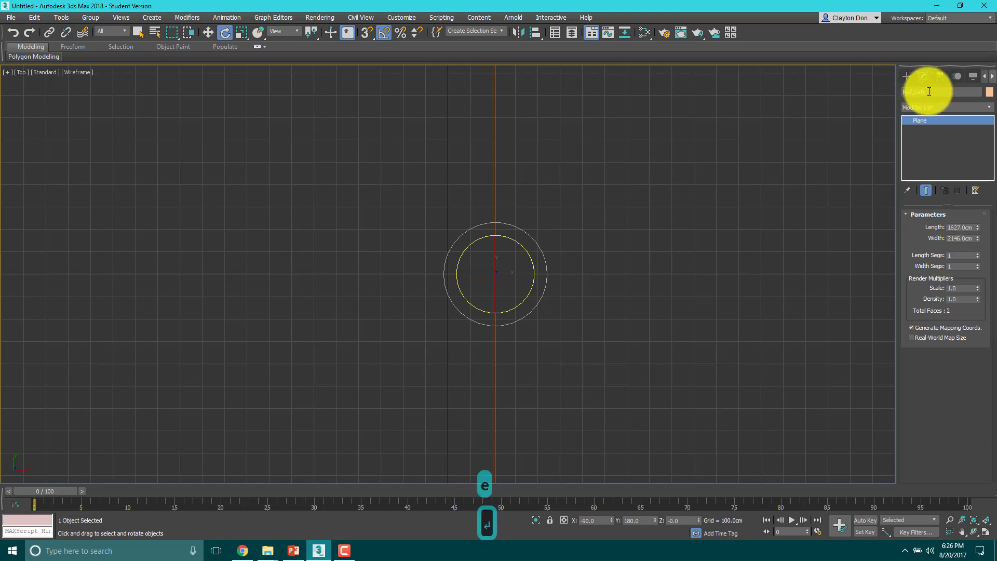
- Orbit and switch through the Perspective, Front and Left views to inspect both planes
{"action": "middle_click_drag", "start_coordinate": [472, 232], "coordinate": [550, 277], "text": "alt"}
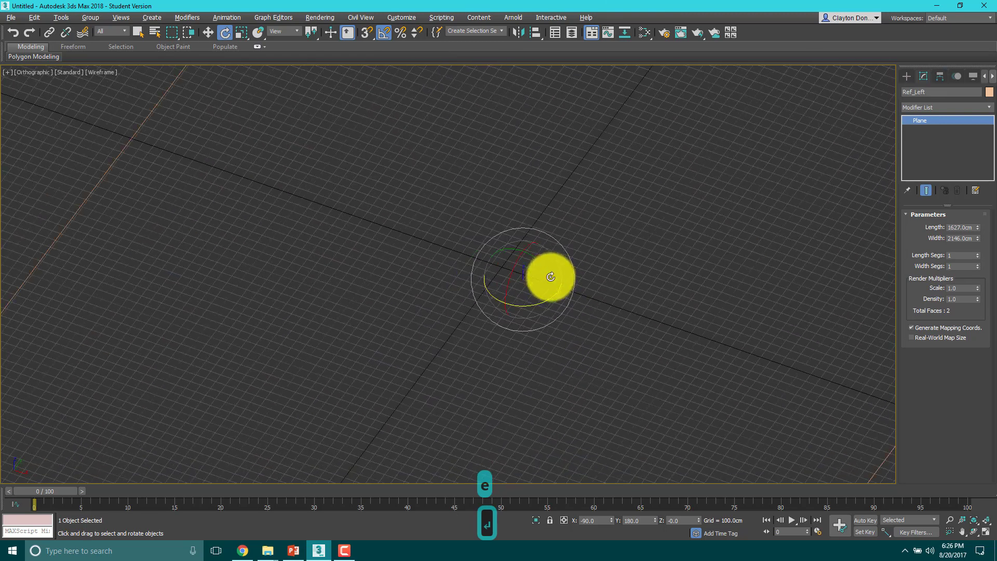
{"action": "scroll", "coordinate": [551, 277], "scroll_direction": "down", "scroll_amount": 4}
{"action": "key", "text": "p"}
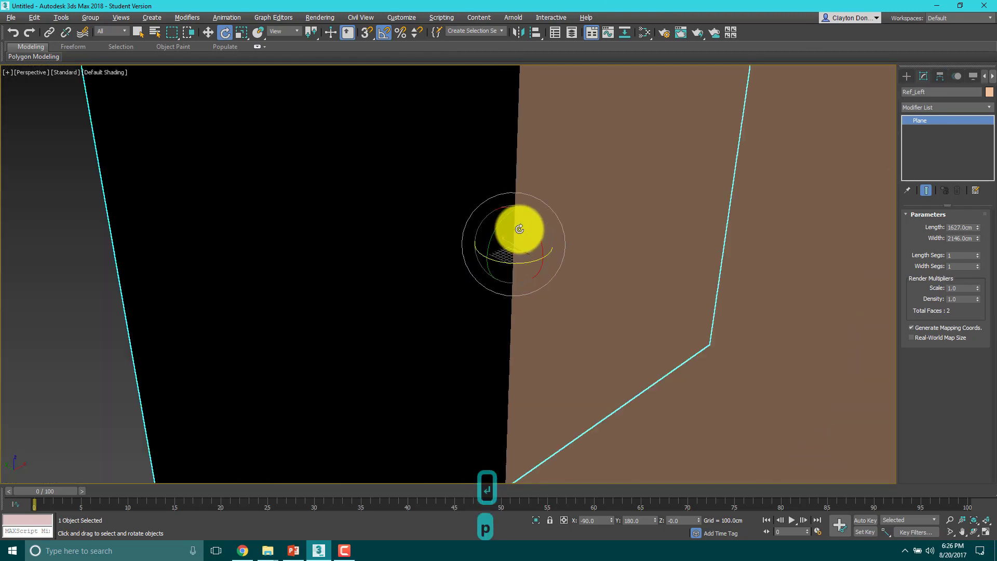
{"action": "scroll", "coordinate": [516, 229], "scroll_direction": "down", "scroll_amount": 8}
{"action": "middle_click_drag", "start_coordinate": [519, 213], "coordinate": [498, 194], "text": "alt"}
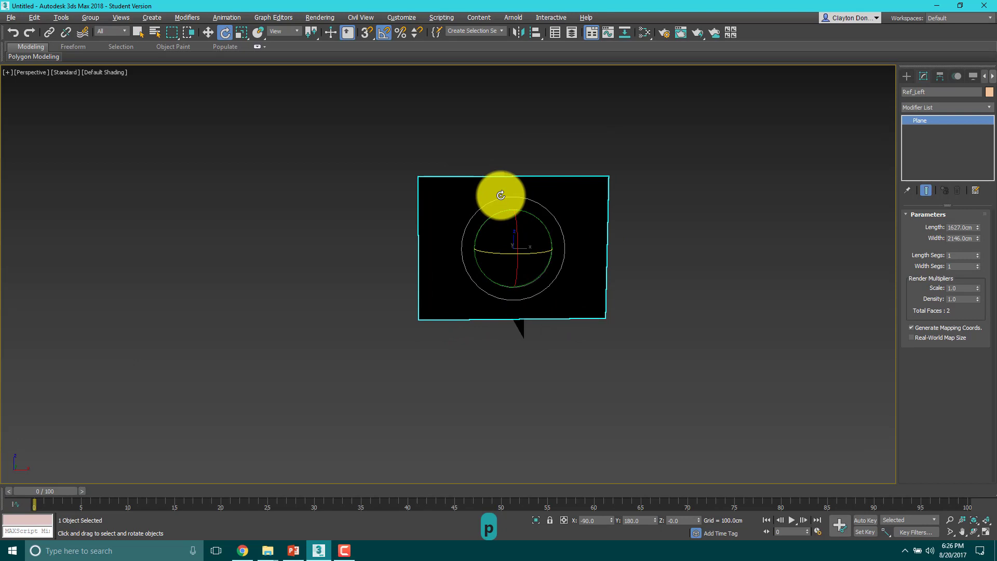
{"action": "key", "text": "f"}
{"action": "key", "text": "l"}
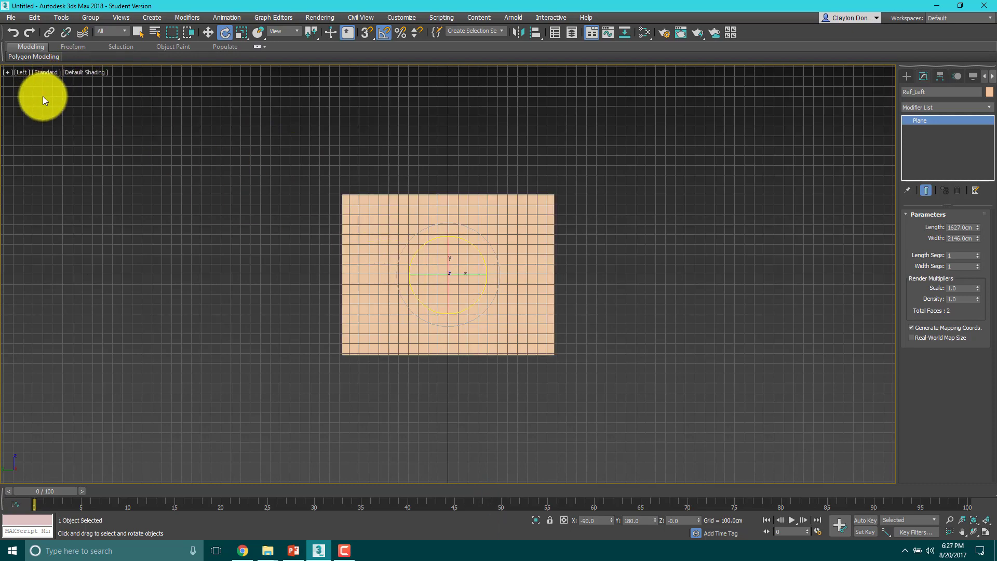
- Select Ref_Left and Shift-rotate a copy -90° on X to lie flat, opening Clone Options as Ref_Left001
{"action": "middle_click_drag", "start_coordinate": [224, 169], "coordinate": [211, 201], "text": "alt"}
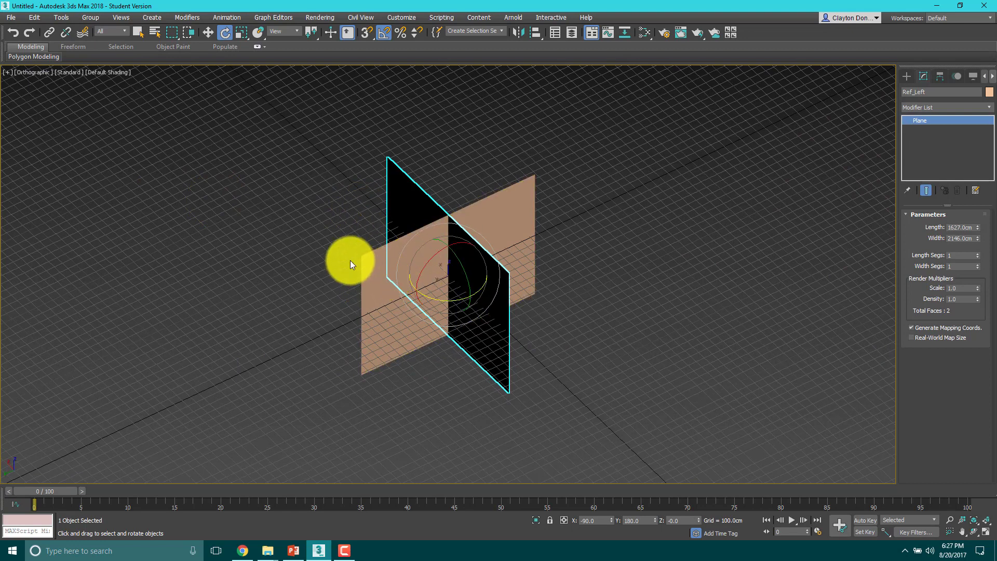
{"action": "key", "text": "f"}
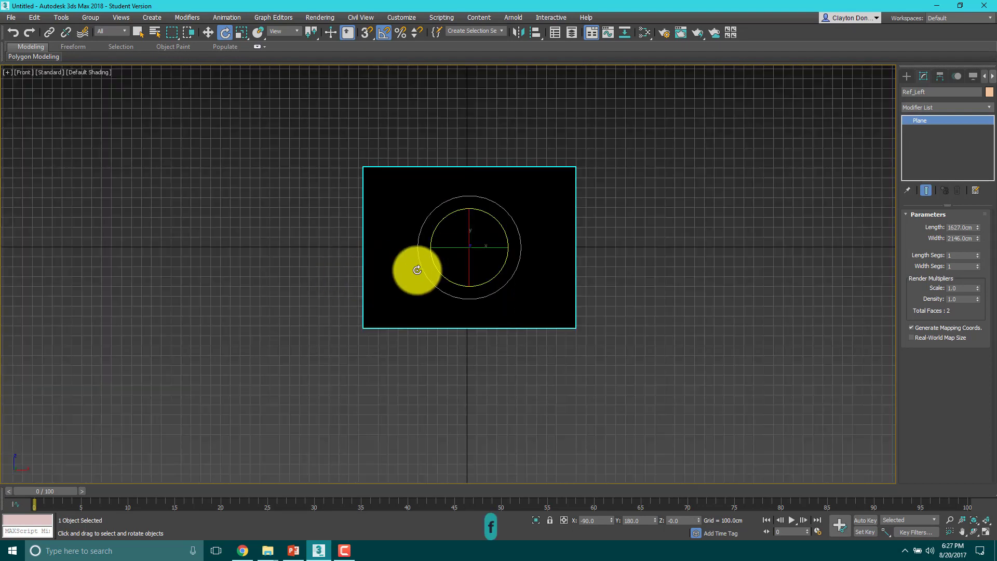
{"action": "key", "text": "t"}
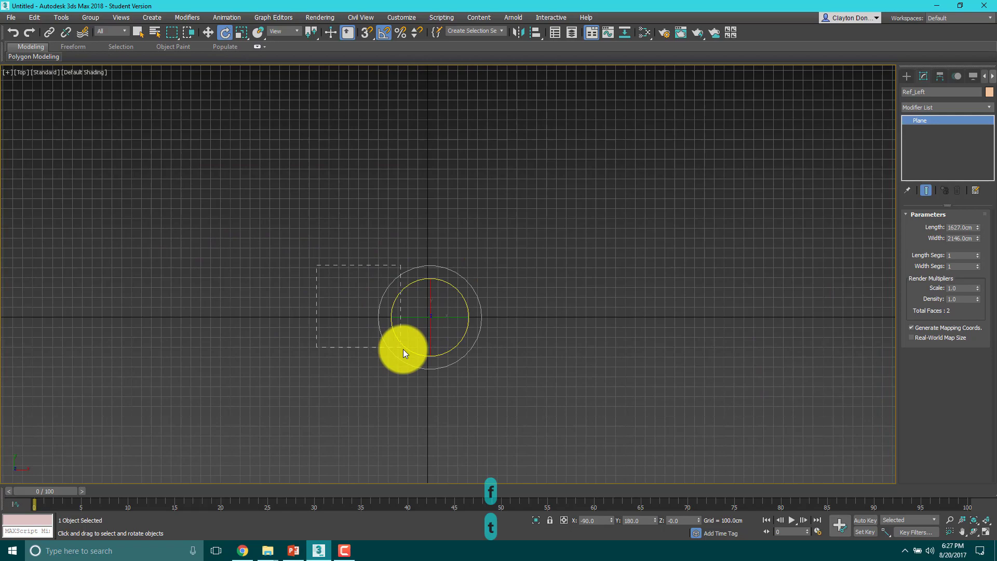
{"action": "left_click", "coordinate": [387, 360]}
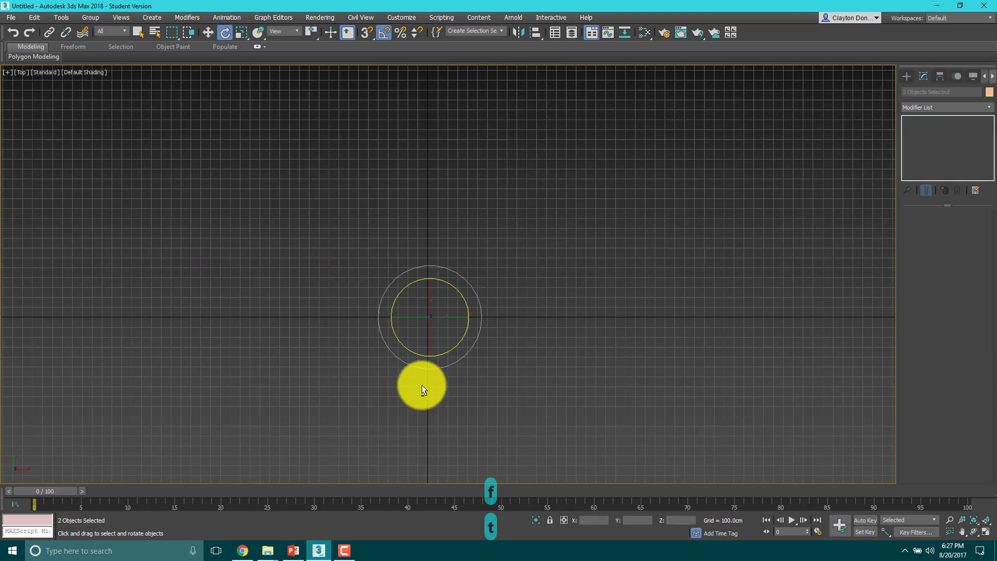
{"action": "middle_click_drag", "start_coordinate": [421, 385], "coordinate": [434, 345], "text": "alt"}
{"action": "left_click", "coordinate": [332, 259]}
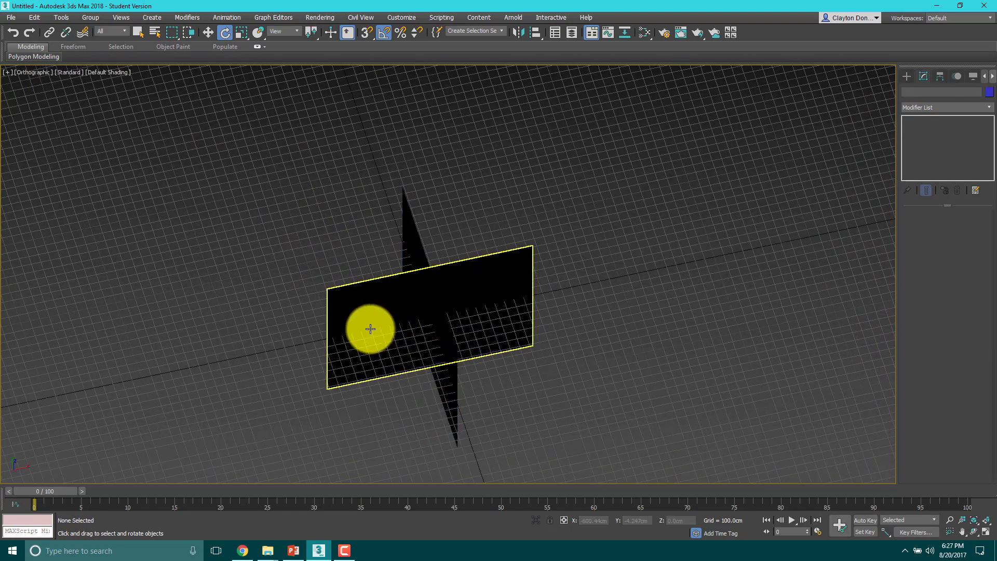
{"action": "left_click", "coordinate": [371, 329]}
{"action": "middle_click_drag", "start_coordinate": [349, 313], "coordinate": [255, 285], "text": "alt"}
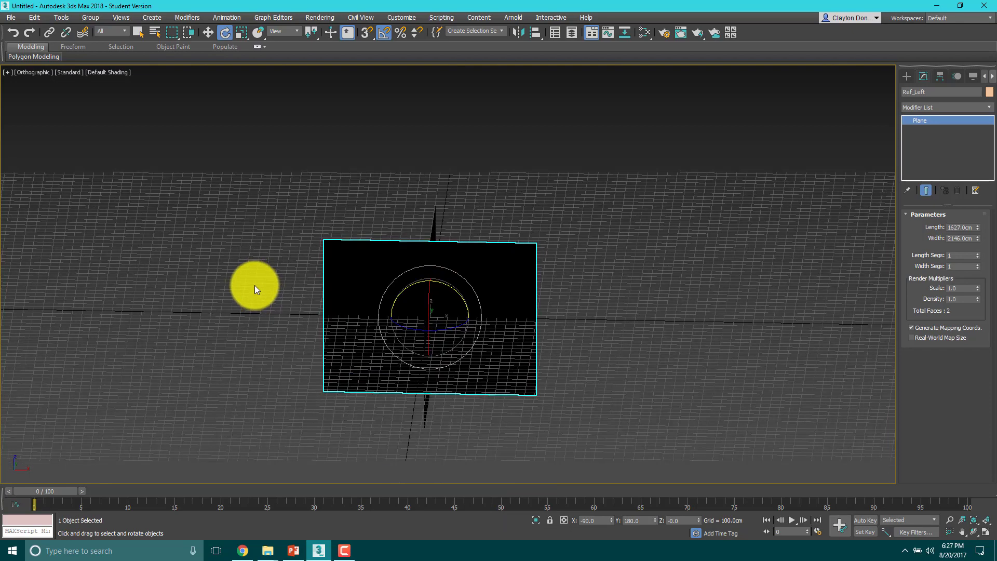
{"action": "key", "text": "f"}
{"action": "middle_click_drag", "start_coordinate": [478, 169], "coordinate": [454, 252], "text": "alt"}
{"action": "mouse_move", "coordinate": [457, 254]}
{"action": "left_mouse_down", "text": "shift"}
{"action": "mouse_move", "coordinate": [476, 205]}
{"action": "mouse_move", "coordinate": [472, 217]}
{"action": "left_mouse_up", "text": "shift"}
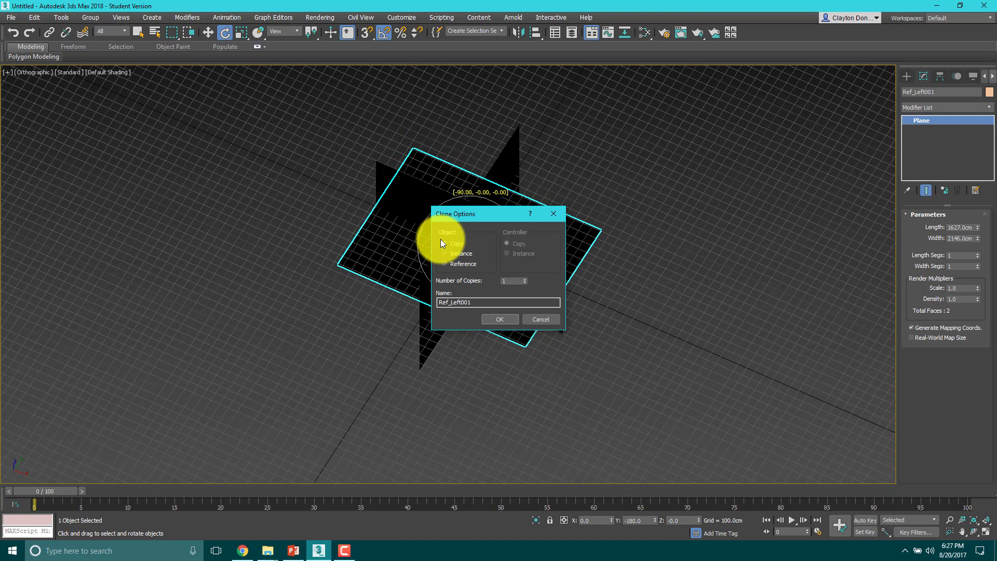
- Confirm the flat clone with the name Ref_Top
{"action": "double_click", "coordinate": [461, 302]}
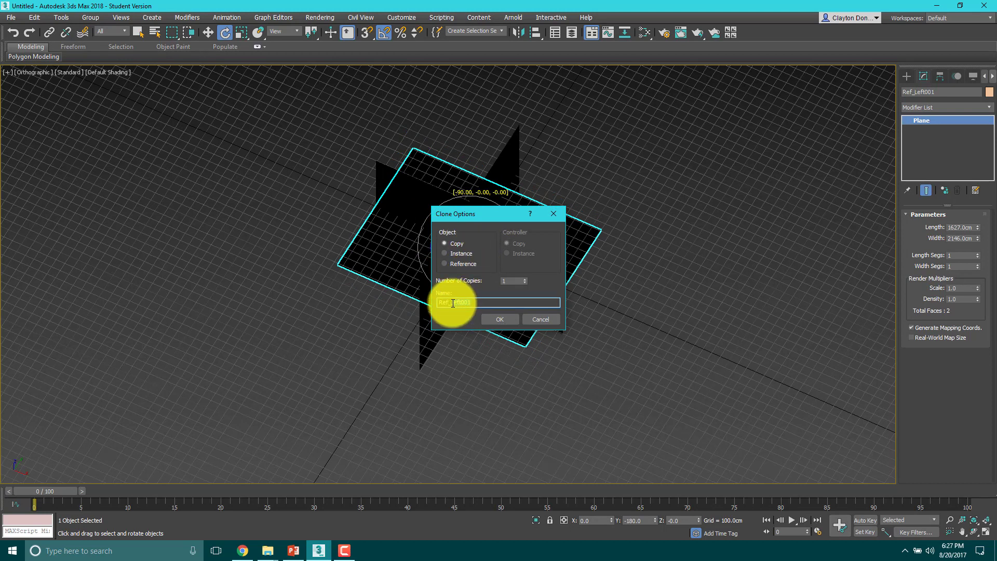
{"action": "type", "text": "Top"}
{"action": "key", "text": "Return"}
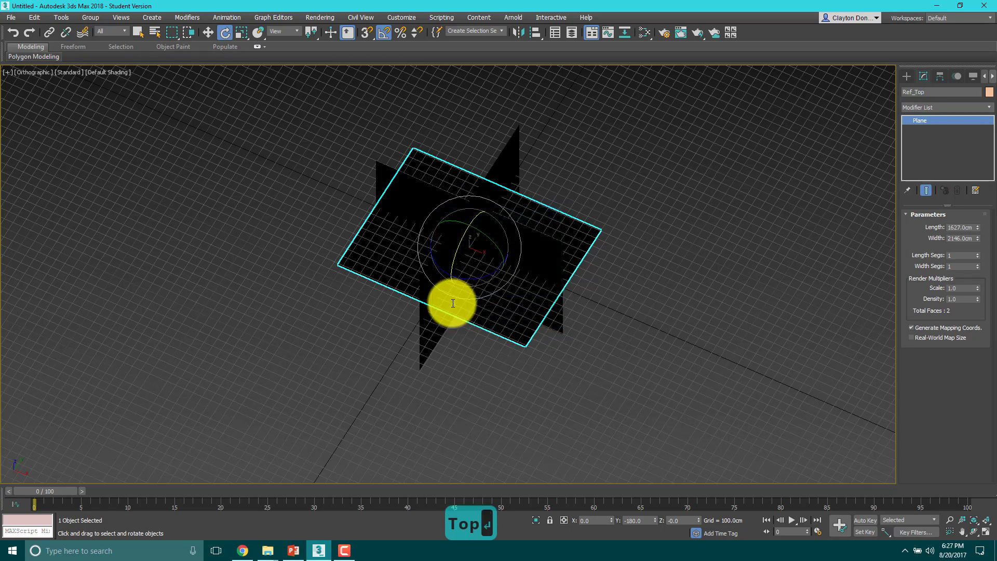
{"action": "mouse_move", "coordinate": [444, 338]}
{"action": "middle_mouse_down", "text": "alt"}
{"action": "mouse_move", "coordinate": [508, 297]}
{"action": "mouse_move", "coordinate": [498, 211]}
{"action": "mouse_move", "coordinate": [429, 133]}
{"action": "middle_mouse_up", "text": "alt"}
- Move Ref_Top down to a Z position of -5000 cm
{"action": "key", "text": "w"}
{"action": "left_click_drag", "start_coordinate": [418, 131], "coordinate": [656, 263]}
{"action": "double_click", "coordinate": [669, 519]}
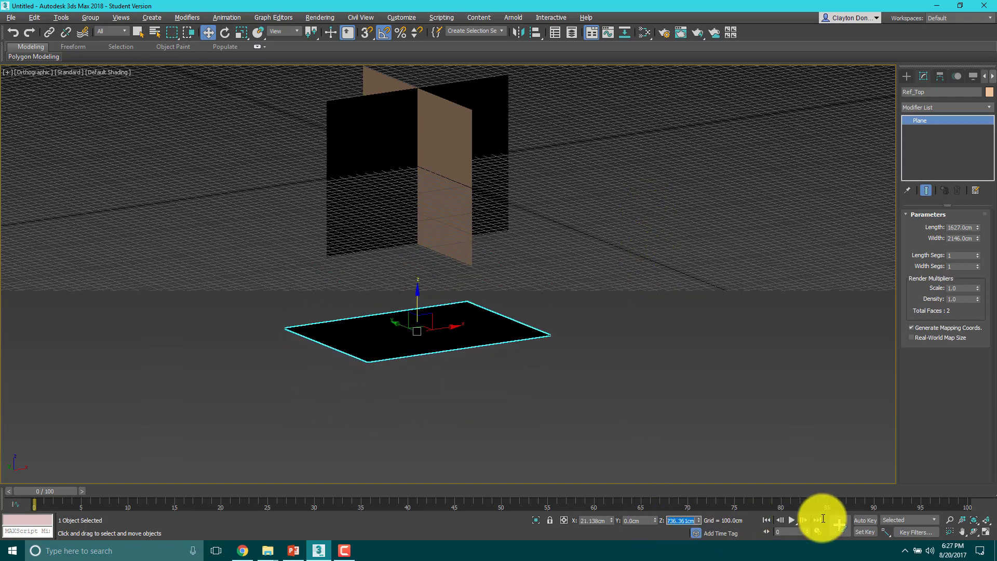
{"action": "key", "text": "Return"}
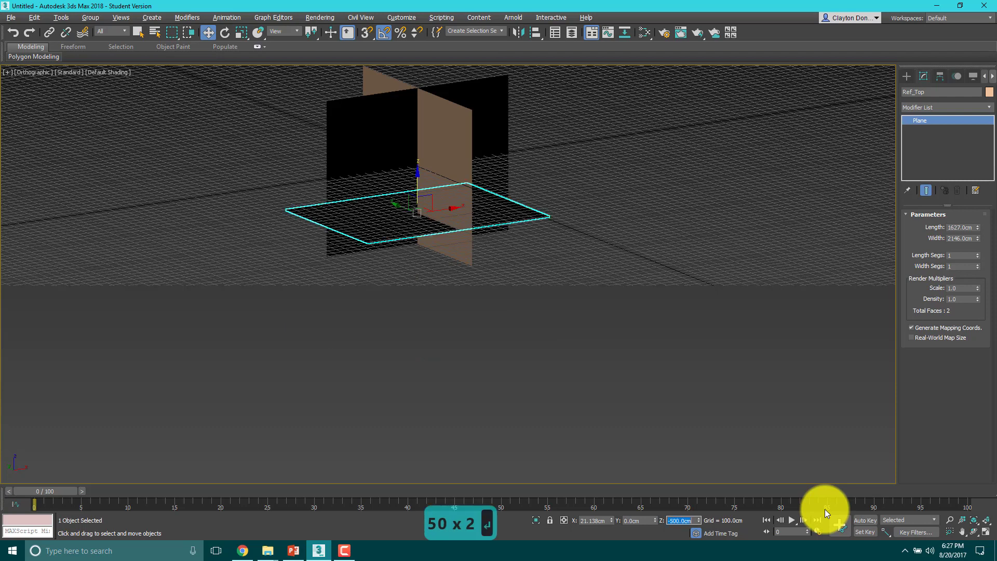
{"action": "type", "text": "-"}
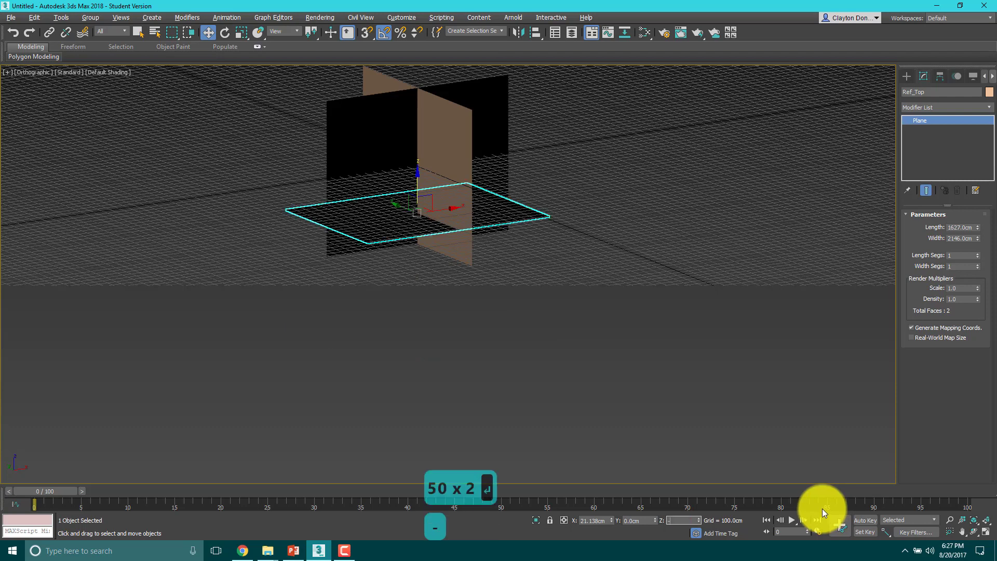
{"action": "type", "text": "5000"}
{"action": "key", "text": "Return"}
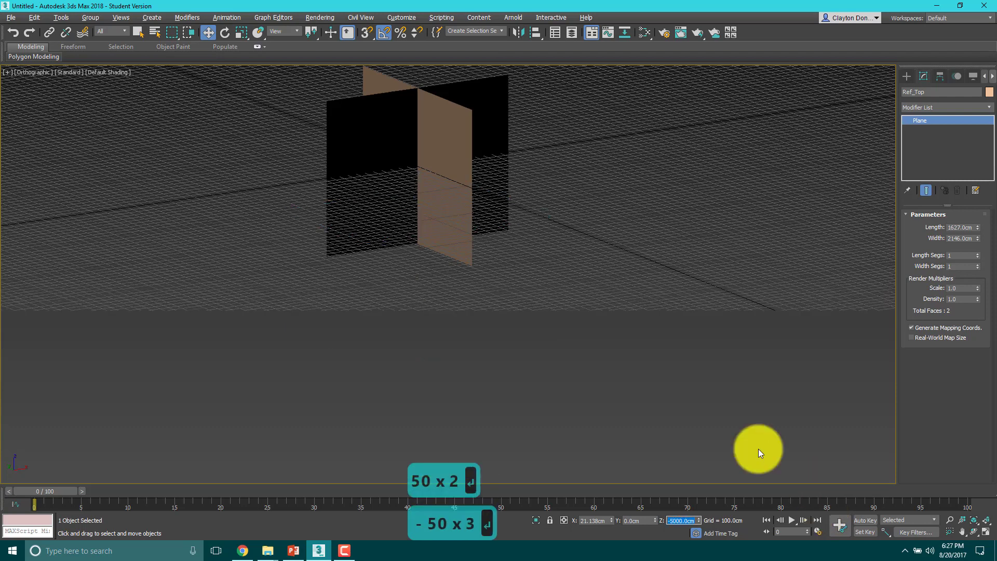
- Inspect the planes from the Top and Front views and clear the current selection
{"action": "key", "text": "t"}
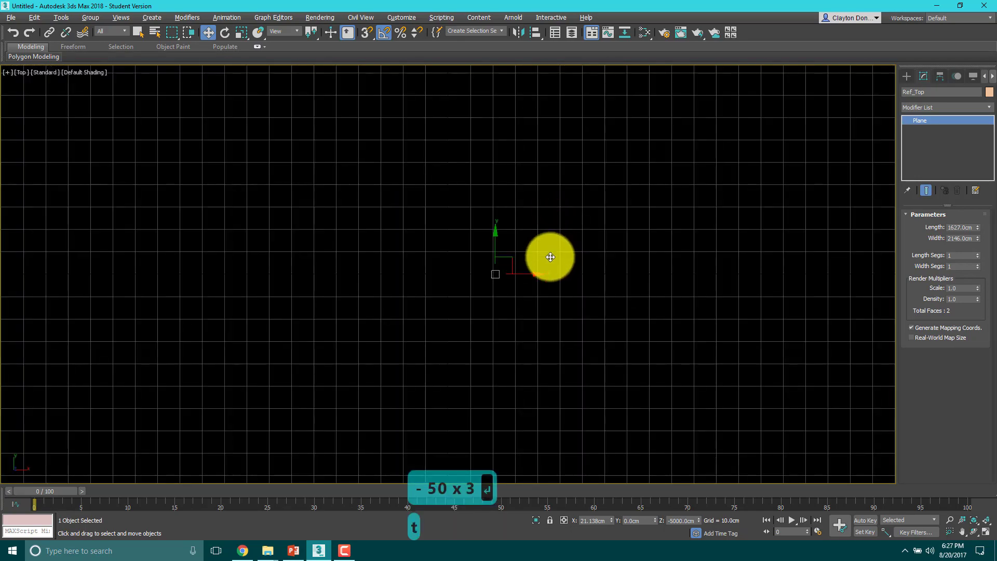
{"action": "scroll", "coordinate": [498, 257], "scroll_direction": "down", "scroll_amount": 8}
{"action": "scroll", "coordinate": [501, 253], "scroll_direction": "up", "scroll_amount": 4}
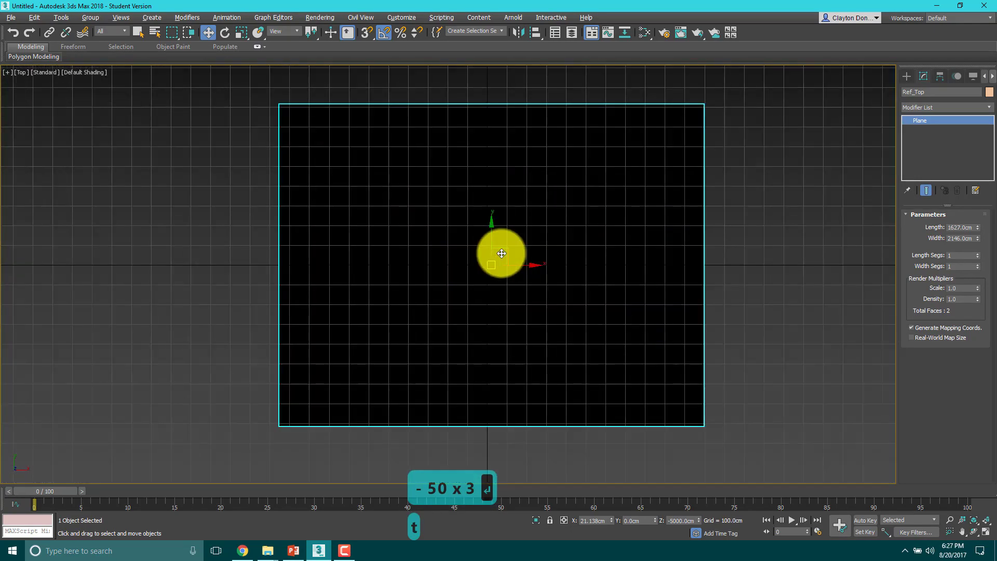
{"action": "mouse_move", "coordinate": [530, 261]}
{"action": "middle_mouse_down", "text": "alt"}
{"action": "mouse_move", "coordinate": [562, 210]}
{"action": "mouse_move", "coordinate": [528, 256]}
{"action": "middle_mouse_up", "text": "alt"}
{"action": "key", "text": "t"}
{"action": "middle_click_drag", "start_coordinate": [519, 200], "coordinate": [492, 274]}
{"action": "key", "text": "f"}
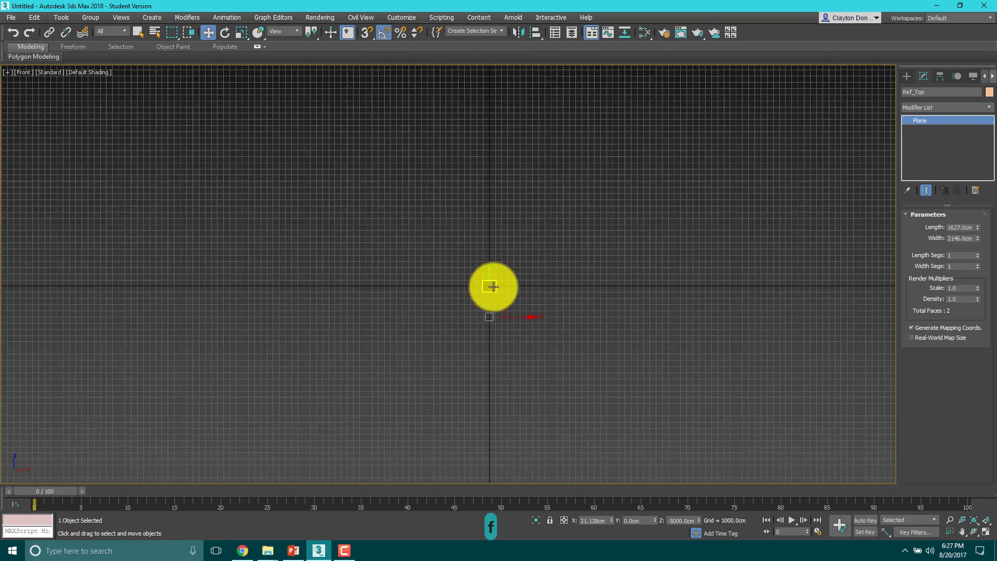
{"action": "scroll", "coordinate": [493, 287], "scroll_direction": "up", "scroll_amount": 5}
{"action": "scroll", "coordinate": [485, 394], "scroll_direction": "up", "scroll_amount": 4}
{"action": "scroll", "coordinate": [474, 396], "scroll_direction": "down", "scroll_amount": 5}
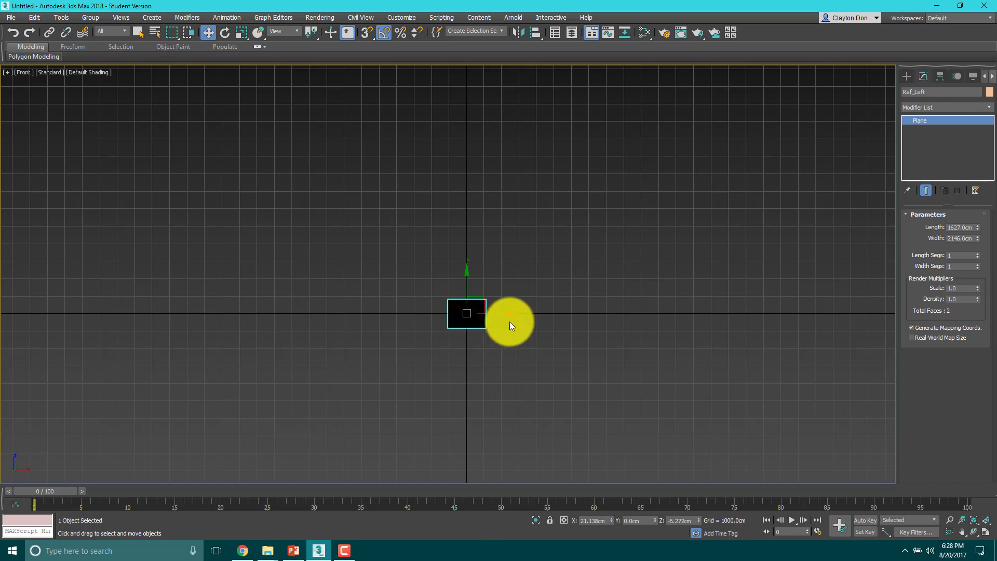
{"action": "key", "text": "t"}
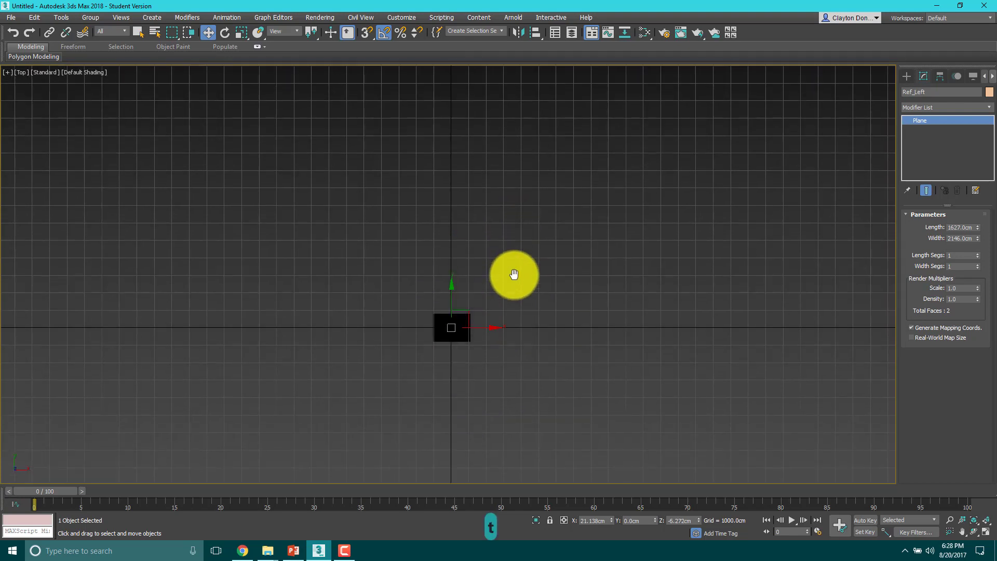
{"action": "left_click", "coordinate": [384, 265]}
{"action": "middle_click_drag", "start_coordinate": [459, 362], "coordinate": [460, 352], "text": "alt"}
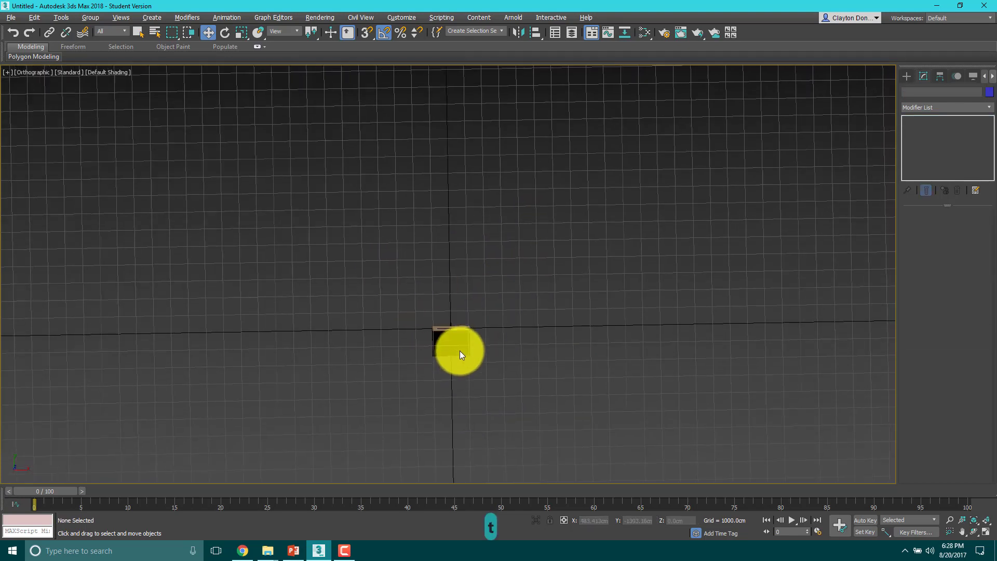
{"action": "key", "text": "f"}
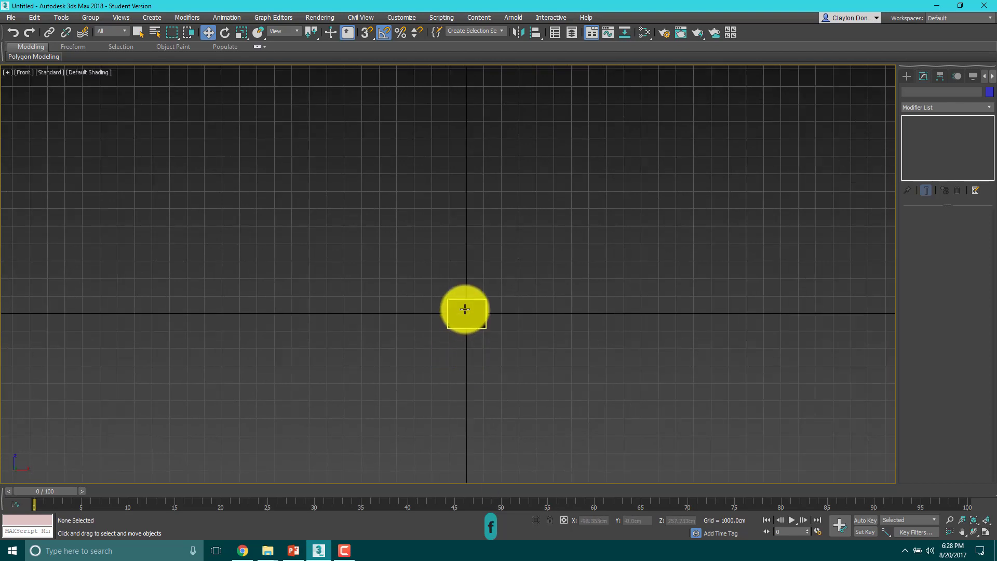
- Select Ref_Left and drag it away from the origin along Y in Top view
{"action": "left_click", "coordinate": [465, 308]}
{"action": "key", "text": "t"}
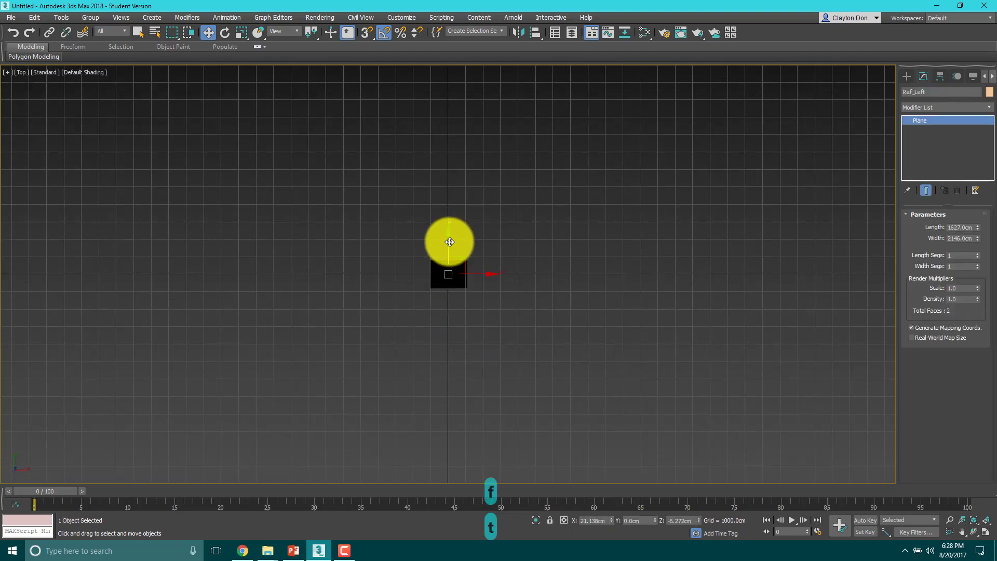
{"action": "left_click_drag", "start_coordinate": [449, 241], "coordinate": [456, 163]}
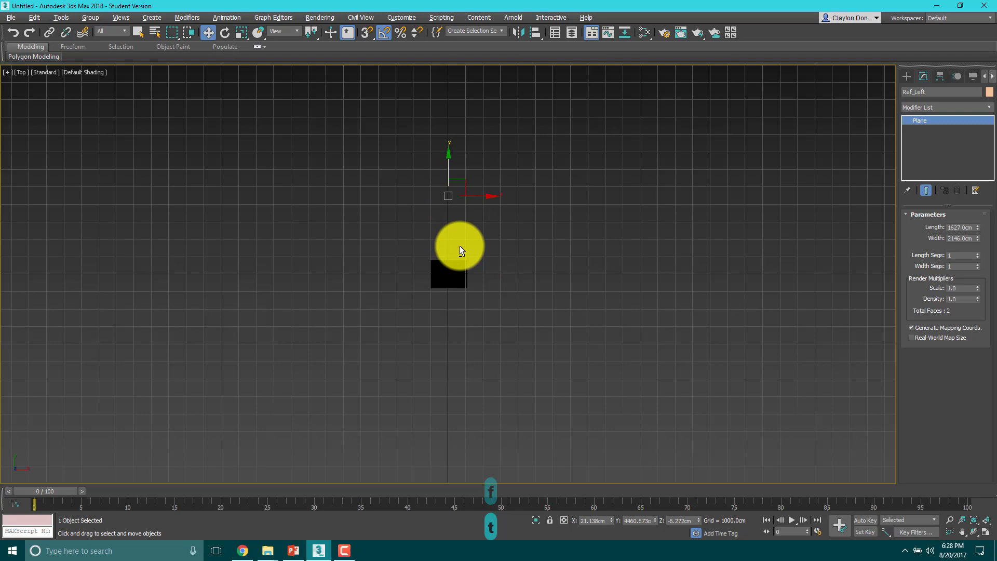
{"action": "middle_click_drag", "start_coordinate": [460, 249], "coordinate": [473, 196], "text": "alt"}
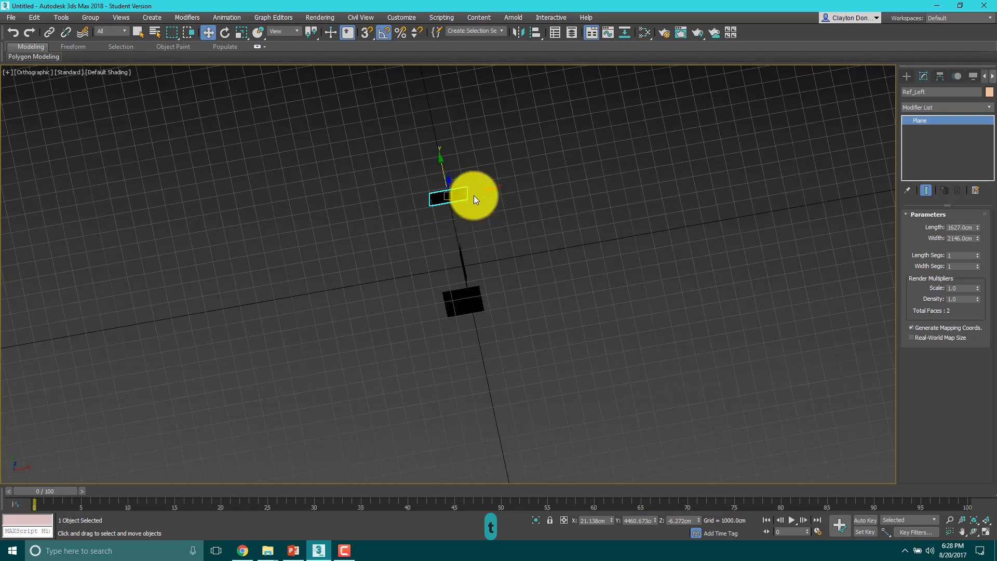
{"action": "left_click_drag", "start_coordinate": [442, 166], "coordinate": [442, 111]}
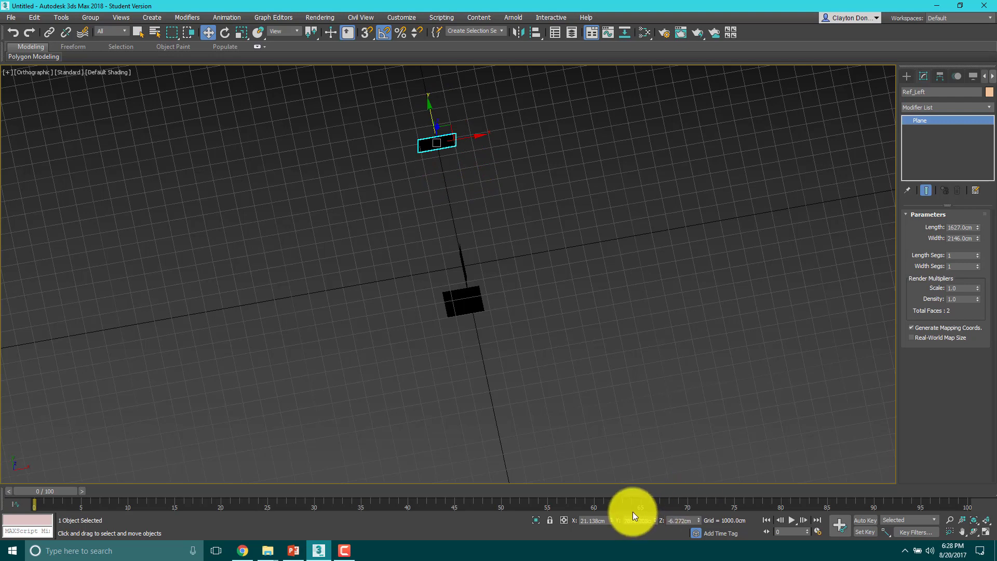
- Enter 5000 cm as Ref_Left's Y position and reset its X position to 0
{"action": "key", "text": "f"}
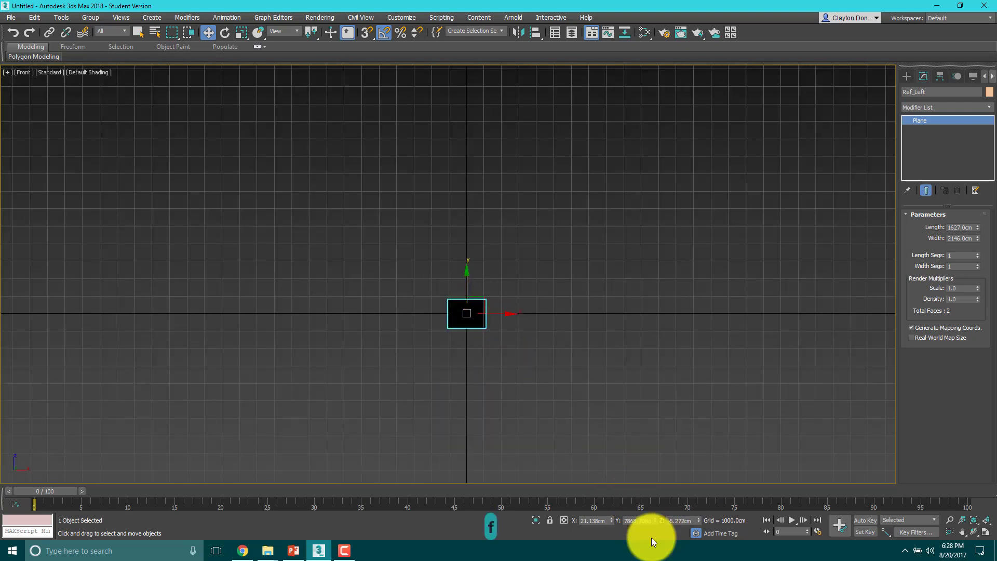
{"action": "double_click", "coordinate": [625, 520]}
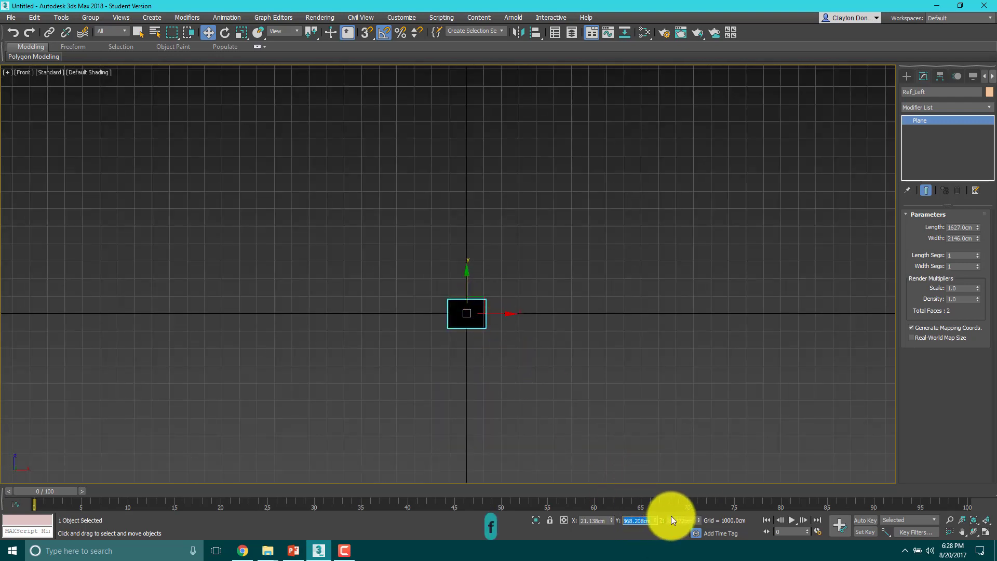
{"action": "type", "text": "5000"}
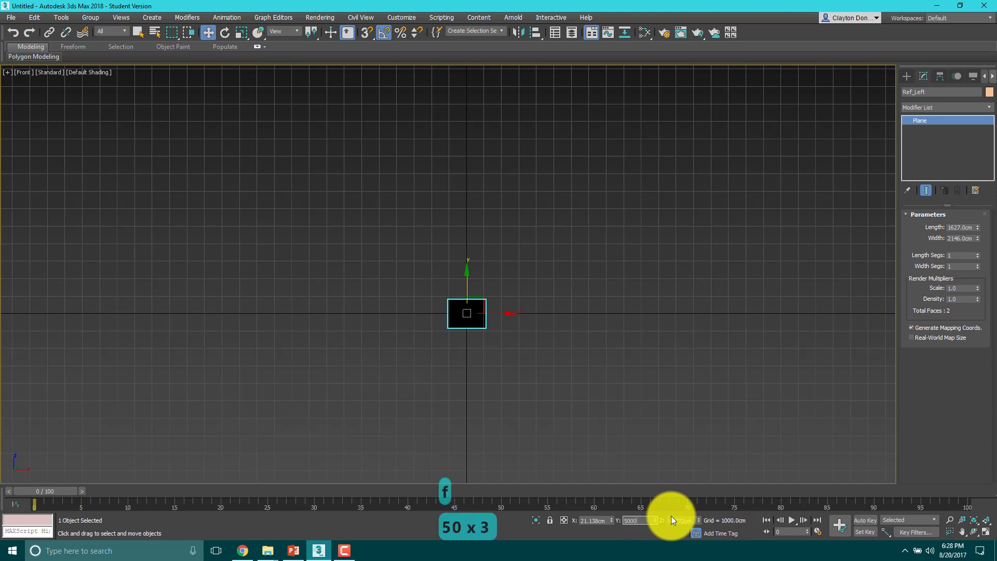
{"action": "key", "text": "Return"}
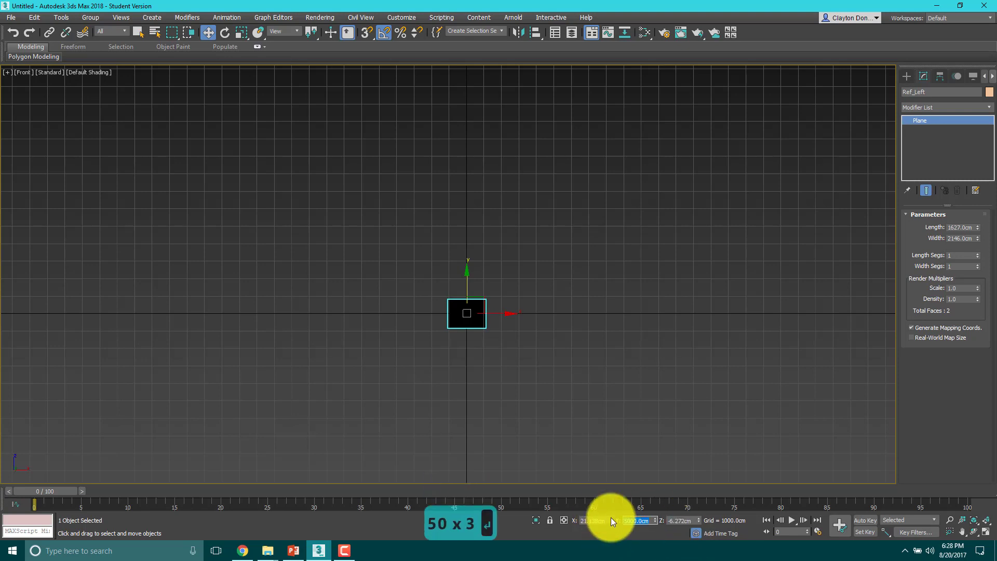
{"action": "middle_click_drag", "start_coordinate": [462, 348], "coordinate": [465, 373]}
{"action": "scroll", "coordinate": [462, 373], "scroll_direction": "up", "scroll_amount": 6}
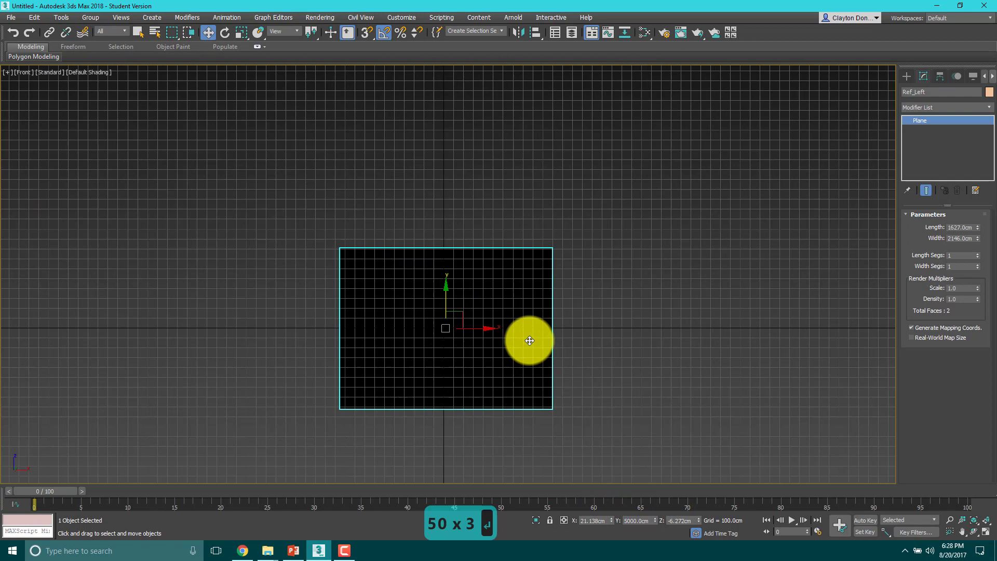
{"action": "right_click", "coordinate": [611, 519]}
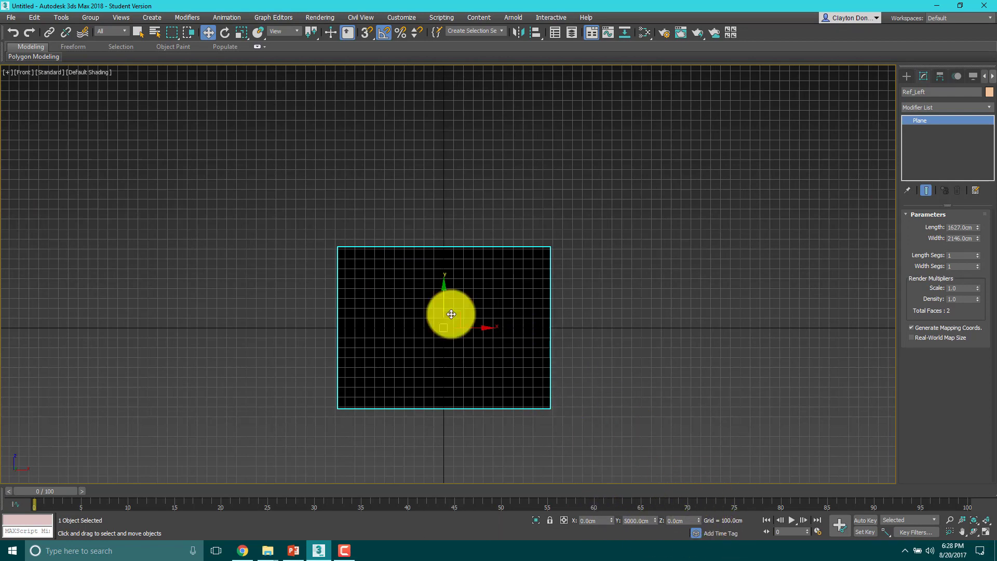
{"action": "middle_click_drag", "start_coordinate": [467, 351], "coordinate": [479, 359]}
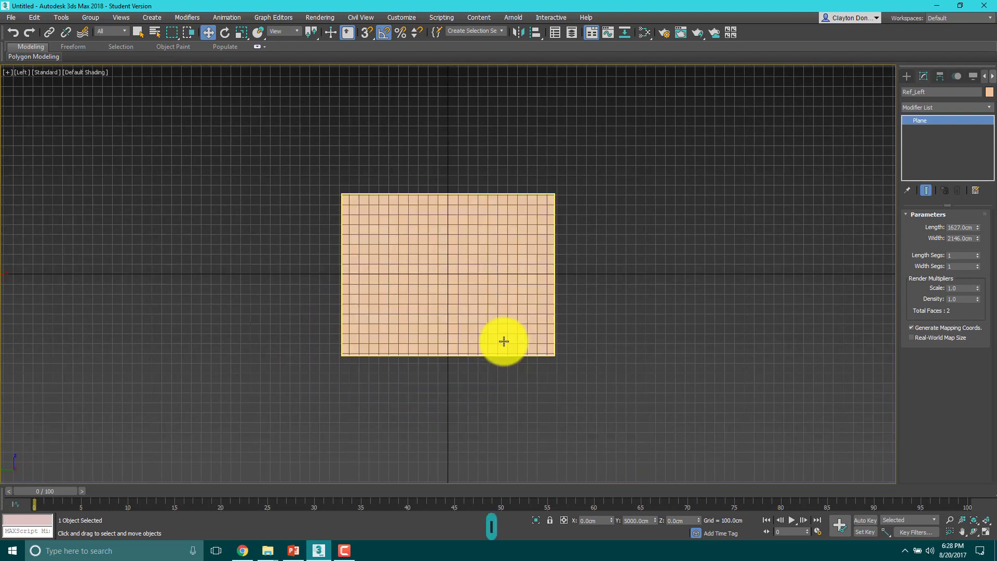
- Select Ref_Front and drag it out along the X axis, cancelling an accidental copy
{"action": "mouse_move", "coordinate": [518, 270]}
{"action": "middle_mouse_down", "text": "alt"}
{"action": "mouse_move", "coordinate": [547, 214]}
{"action": "mouse_move", "coordinate": [527, 238]}
{"action": "middle_mouse_up", "text": "alt"}
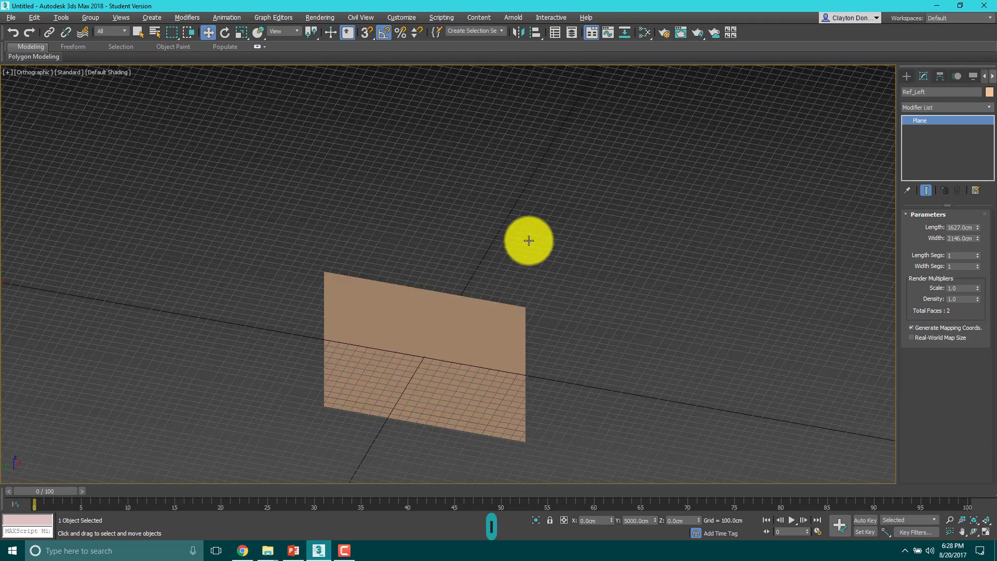
{"action": "left_click", "coordinate": [456, 324]}
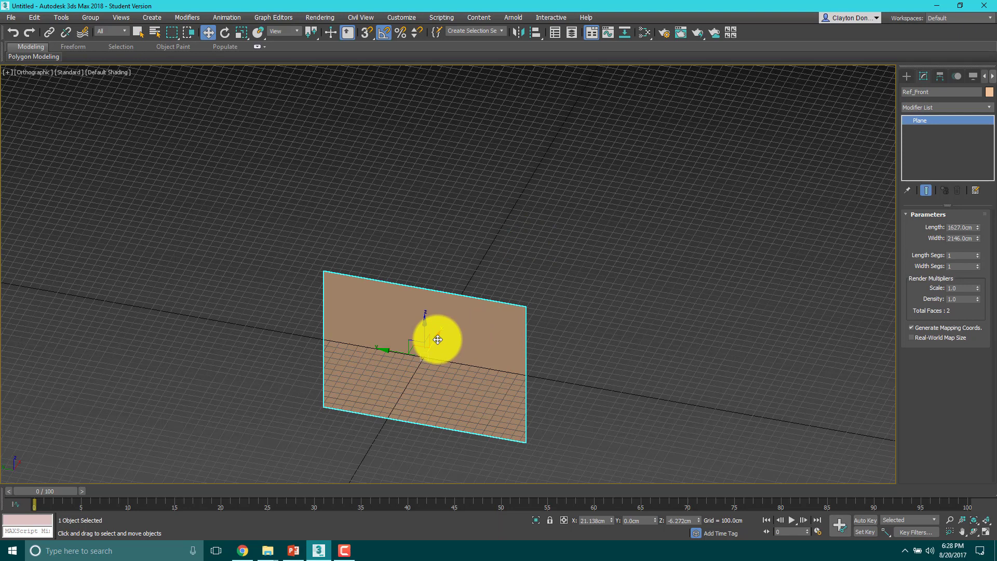
{"action": "mouse_move", "coordinate": [437, 339]}
{"action": "left_mouse_down", "text": "shift"}
{"action": "mouse_move", "coordinate": [507, 265]}
{"action": "mouse_move", "coordinate": [499, 288]}
{"action": "left_mouse_up", "text": "shift"}
{"action": "right_click", "coordinate": [499, 288]}
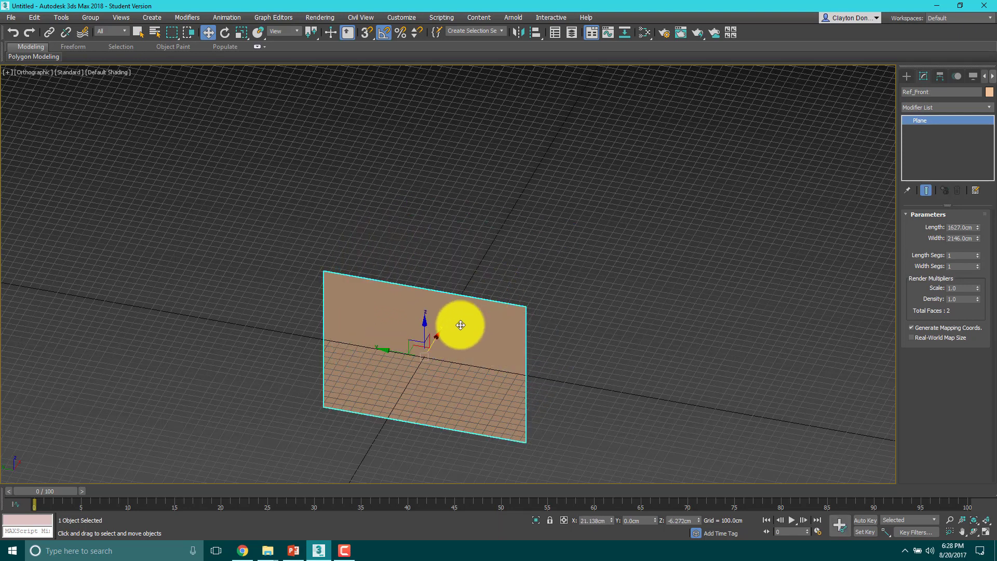
{"action": "left_click_drag", "start_coordinate": [438, 329], "coordinate": [565, 179]}
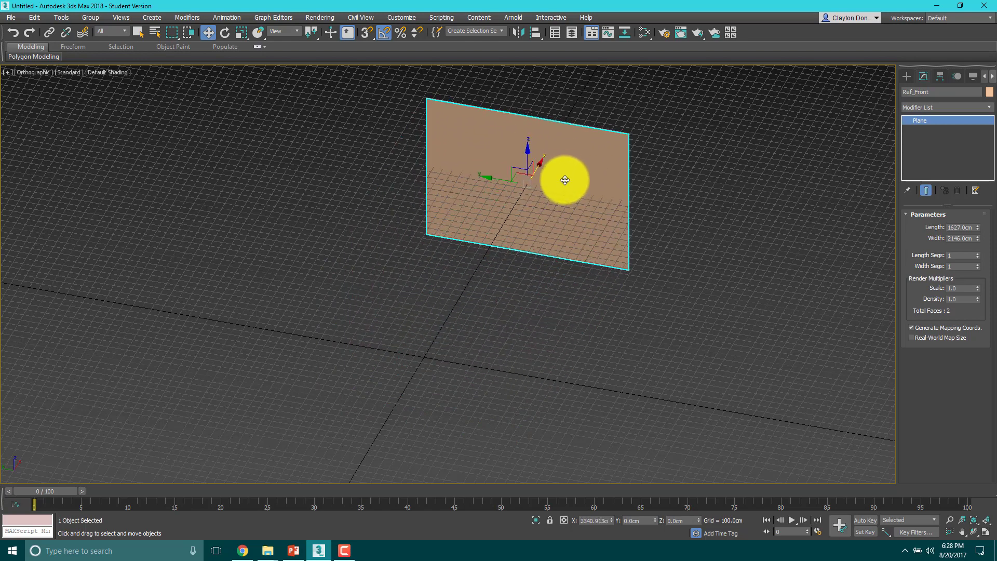
- Set Ref_Front's X position to exactly 5000 cm, then reselect Ref_Left in Front view
{"action": "left_click", "coordinate": [598, 520]}
{"action": "key", "text": "ctrl+a"}
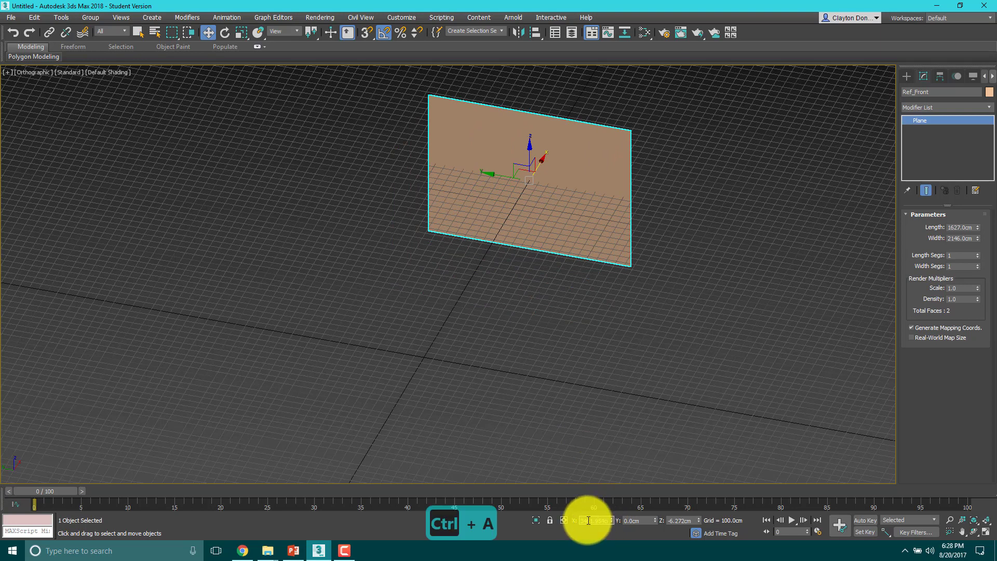
{"action": "key", "text": "Delete"}
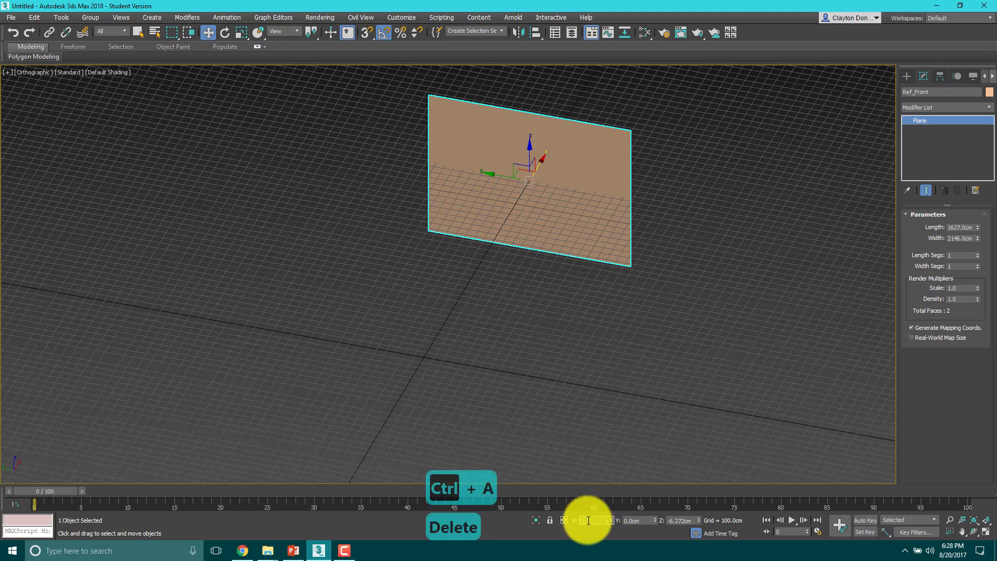
{"action": "type", "text": "5000"}
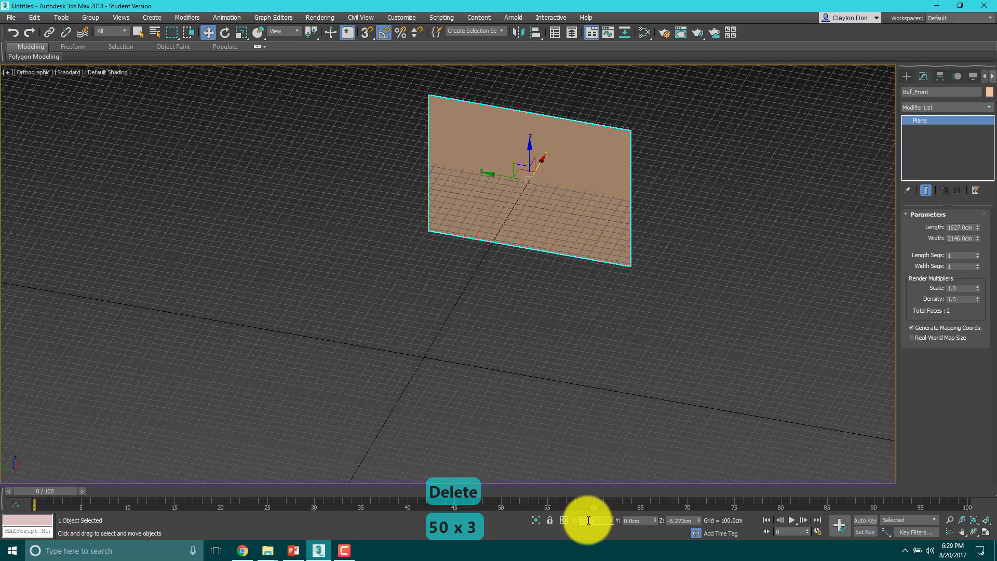
{"action": "key", "text": "Return"}
{"action": "middle_click_drag", "start_coordinate": [534, 447], "coordinate": [532, 416]}
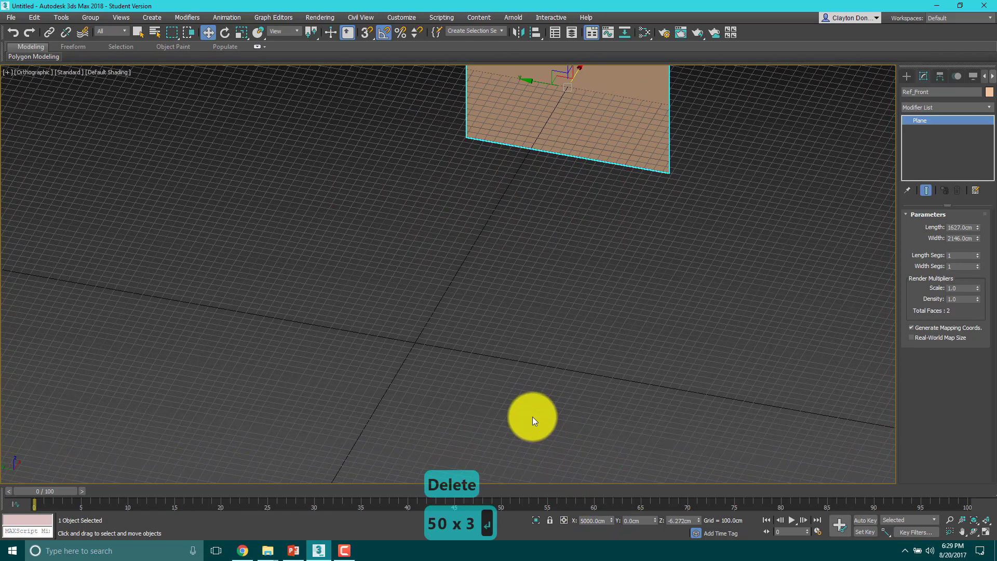
{"action": "key", "text": "f"}
{"action": "left_click", "coordinate": [467, 331]}
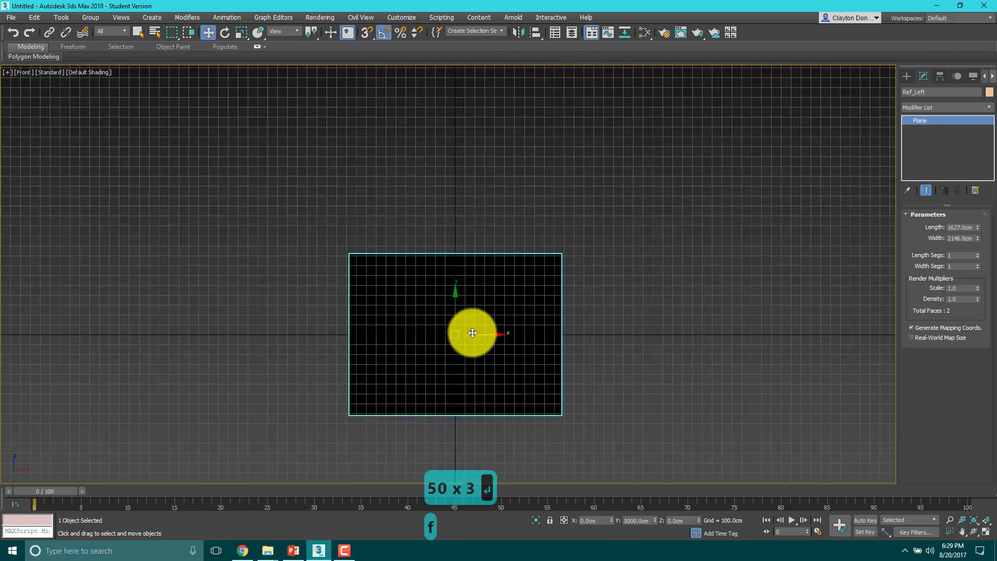
- Rotate Ref_Left around its Y axis so it faces inward, then deselect it
{"action": "key", "text": "e"}
{"action": "left_click_drag", "start_coordinate": [474, 336], "coordinate": [386, 331]}
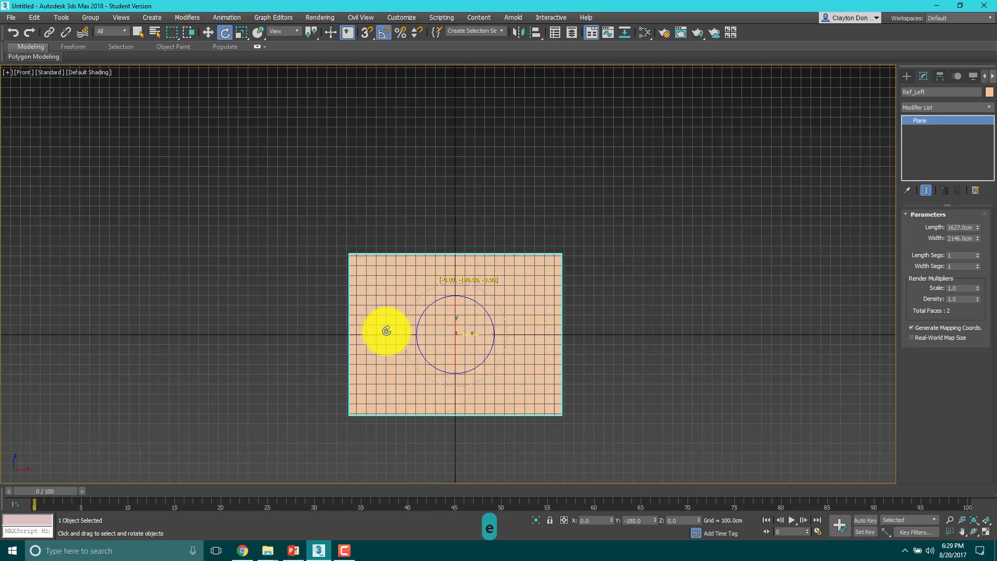
{"action": "mouse_move", "coordinate": [327, 327]}
{"action": "middle_mouse_down", "text": "alt"}
{"action": "mouse_move", "coordinate": [327, 379]}
{"action": "mouse_move", "coordinate": [322, 345]}
{"action": "mouse_move", "coordinate": [374, 305]}
{"action": "mouse_move", "coordinate": [349, 325]}
{"action": "mouse_move", "coordinate": [344, 318]}
{"action": "middle_mouse_up", "text": "alt"}
{"action": "key", "text": "f"}
{"action": "scroll", "coordinate": [387, 329], "scroll_direction": "down", "scroll_amount": 8}
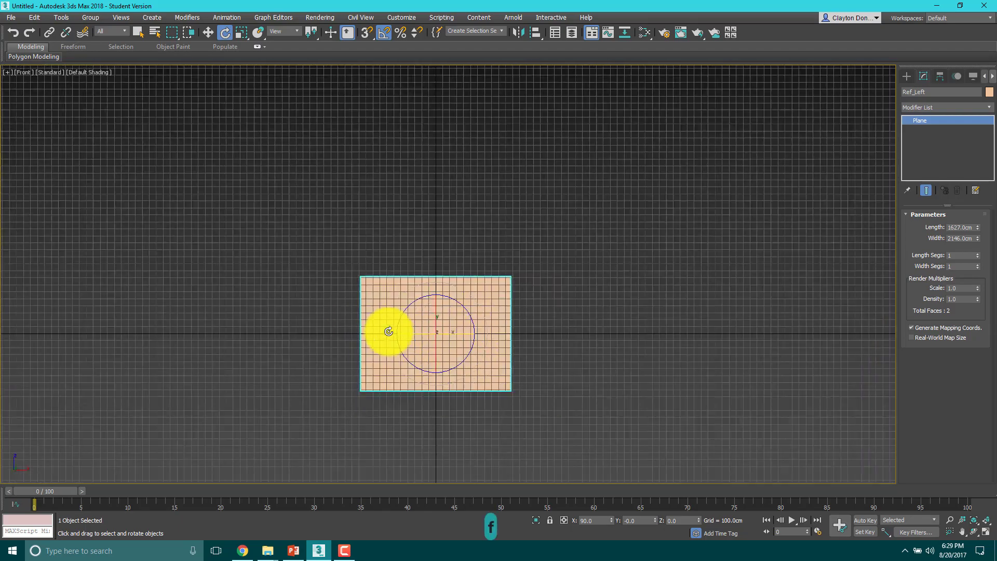
{"action": "middle_click_drag", "start_coordinate": [391, 374], "coordinate": [407, 237]}
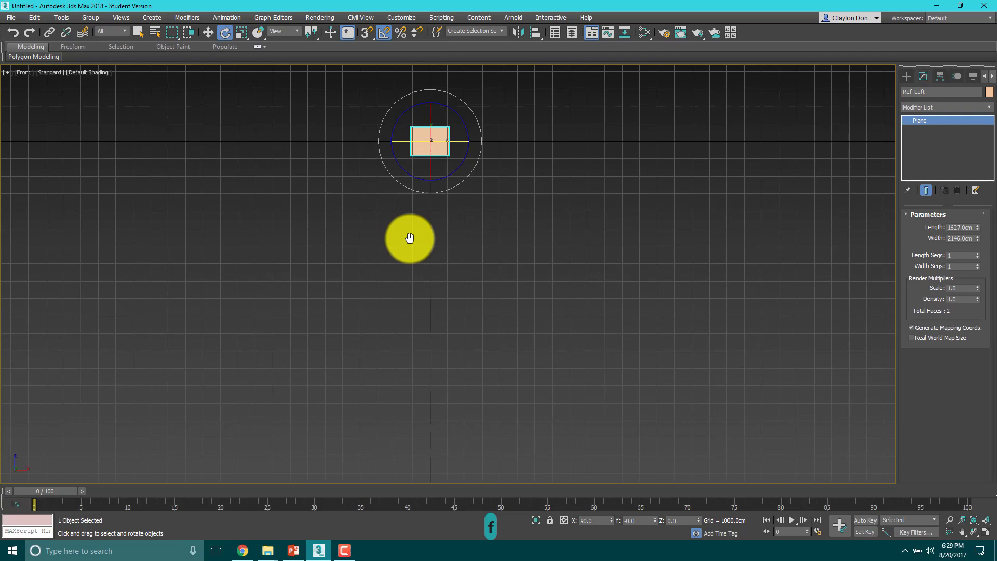
{"action": "left_click_drag", "start_coordinate": [367, 334], "coordinate": [459, 437]}
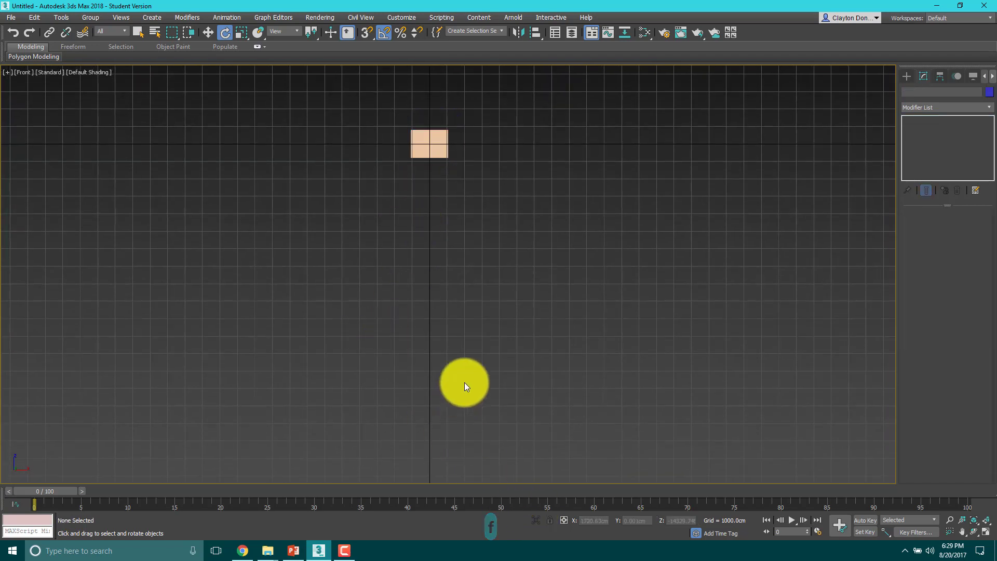
{"action": "scroll", "coordinate": [464, 383], "scroll_direction": "down", "scroll_amount": 5}
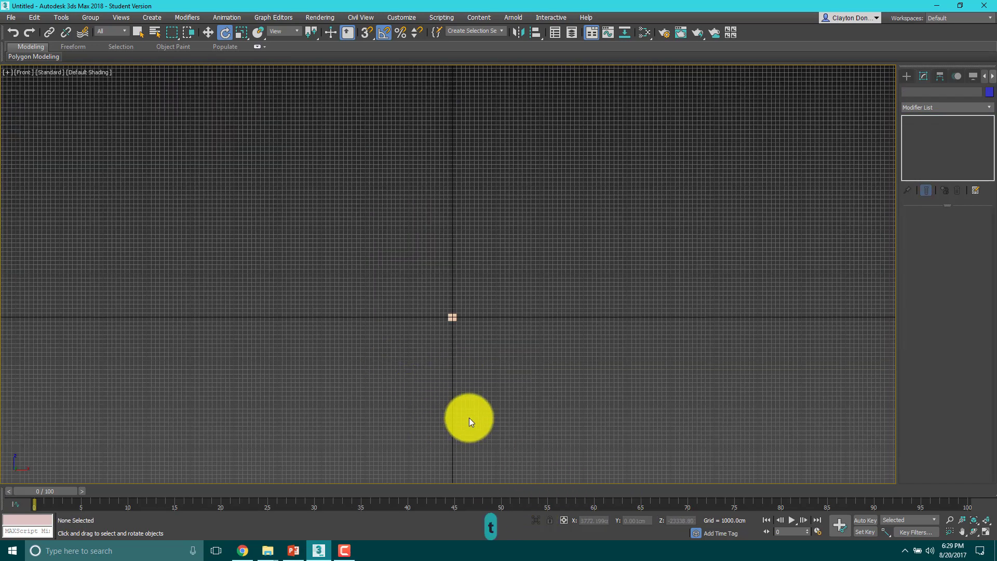
- In Top view, rotate Ref_Top to a Z rotation of 180°
{"action": "key", "text": "t"}
{"action": "scroll", "coordinate": [420, 214], "scroll_direction": "up", "scroll_amount": 5}
{"action": "left_click", "coordinate": [393, 201]}
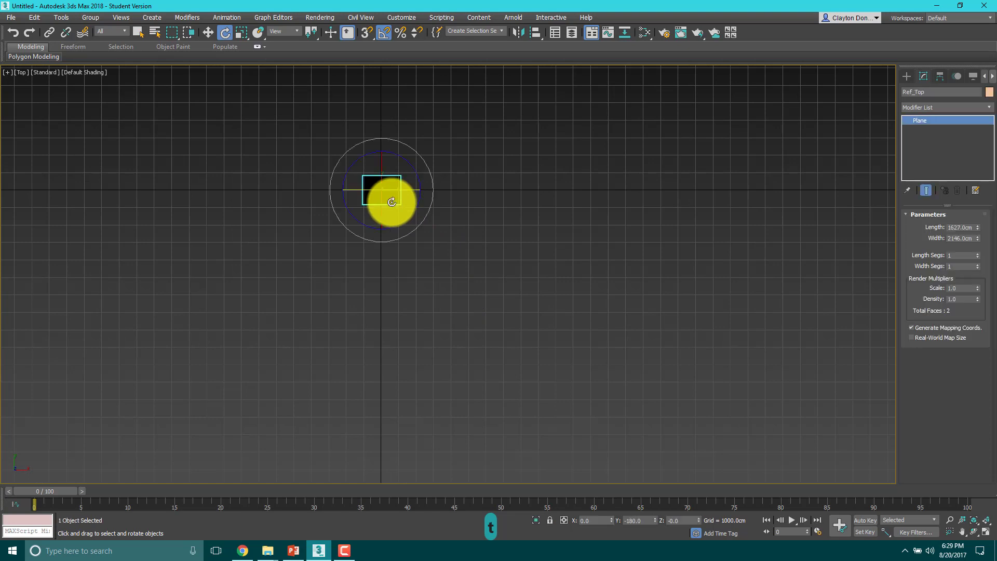
{"action": "left_click_drag", "start_coordinate": [389, 200], "coordinate": [375, 262]}
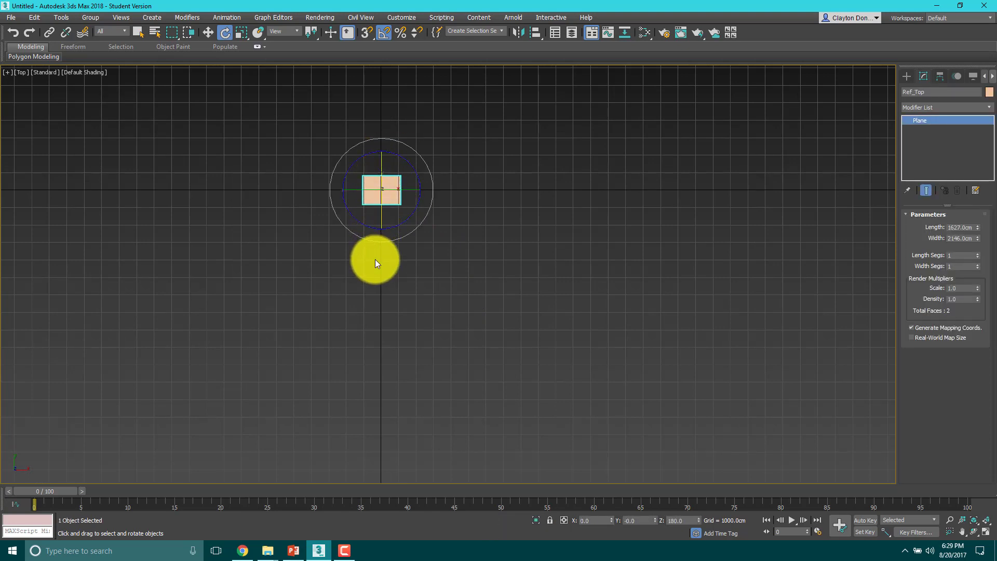
{"action": "middle_click_drag", "start_coordinate": [375, 259], "coordinate": [422, 369]}
{"action": "scroll", "coordinate": [363, 307], "scroll_direction": "up", "scroll_amount": 5}
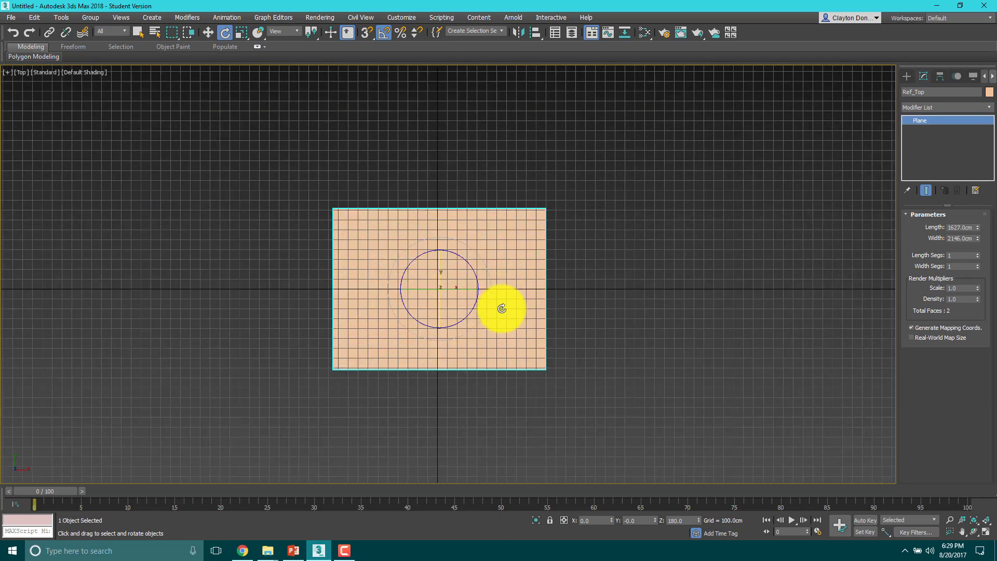
{"action": "scroll", "coordinate": [506, 304], "scroll_direction": "up", "scroll_amount": 4}
{"action": "scroll", "coordinate": [513, 300], "scroll_direction": "down", "scroll_amount": 2}
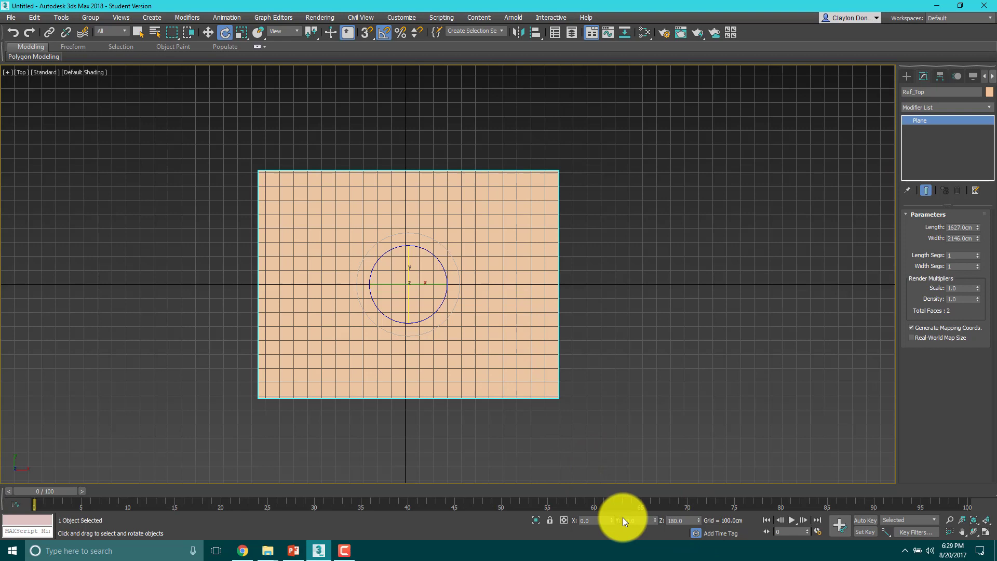
- Reset Ref_Top's X position to 0 and frame Ref_Left in the Front view
{"action": "key", "text": "w"}
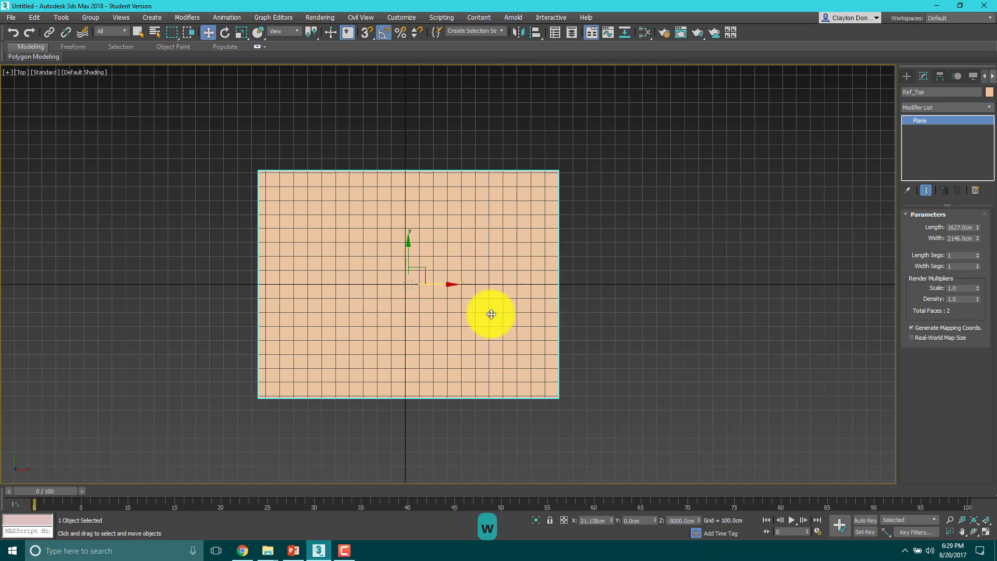
{"action": "right_click", "coordinate": [612, 521]}
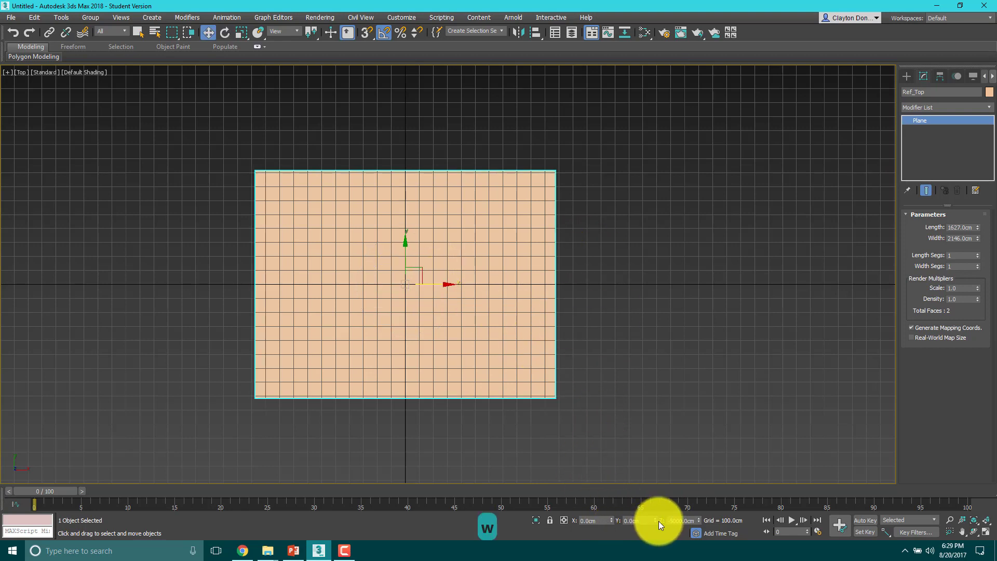
{"action": "middle_click_drag", "start_coordinate": [597, 319], "coordinate": [603, 312]}
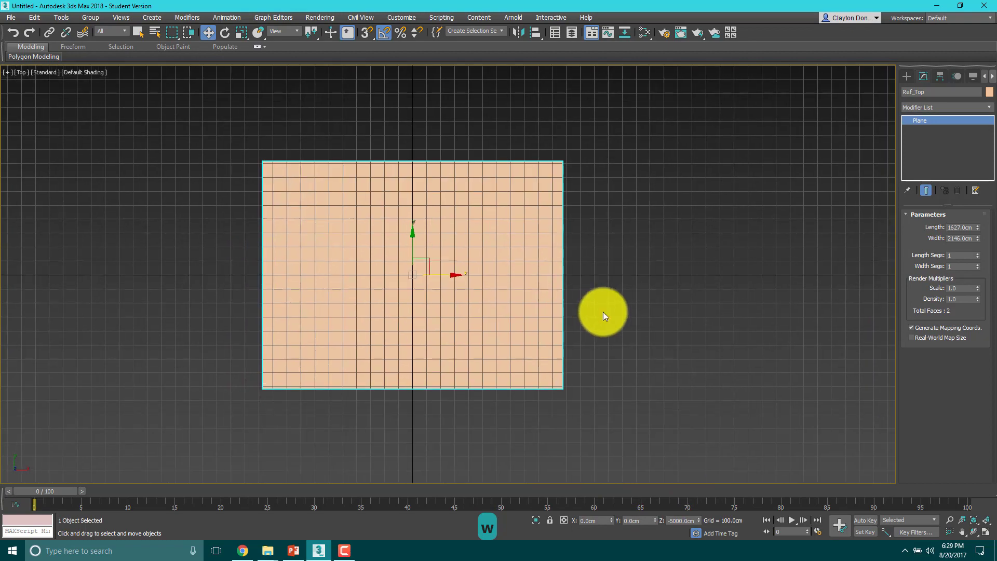
{"action": "key", "text": "f"}
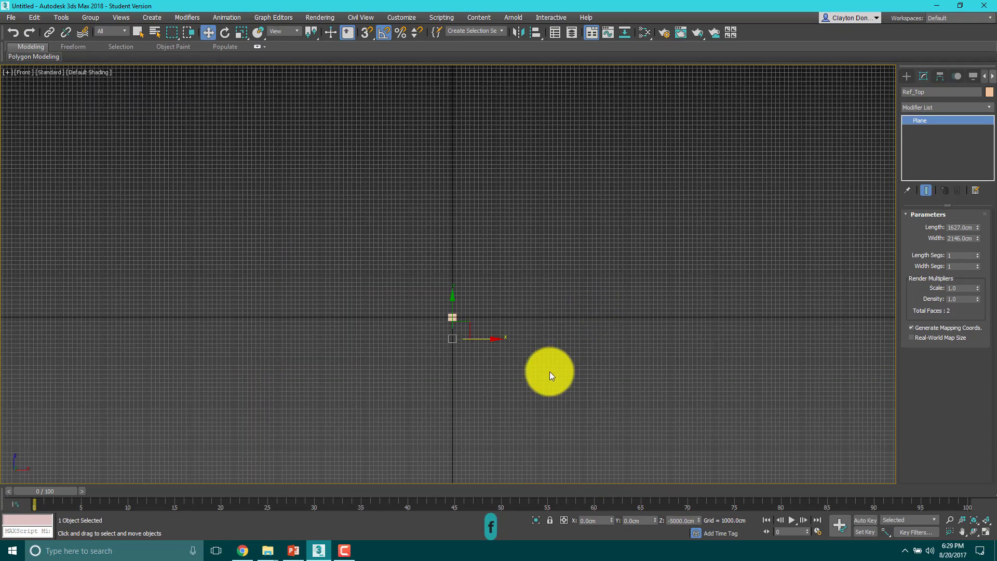
{"action": "scroll", "coordinate": [464, 332], "scroll_direction": "up", "scroll_amount": 5}
{"action": "left_click", "coordinate": [332, 182]}
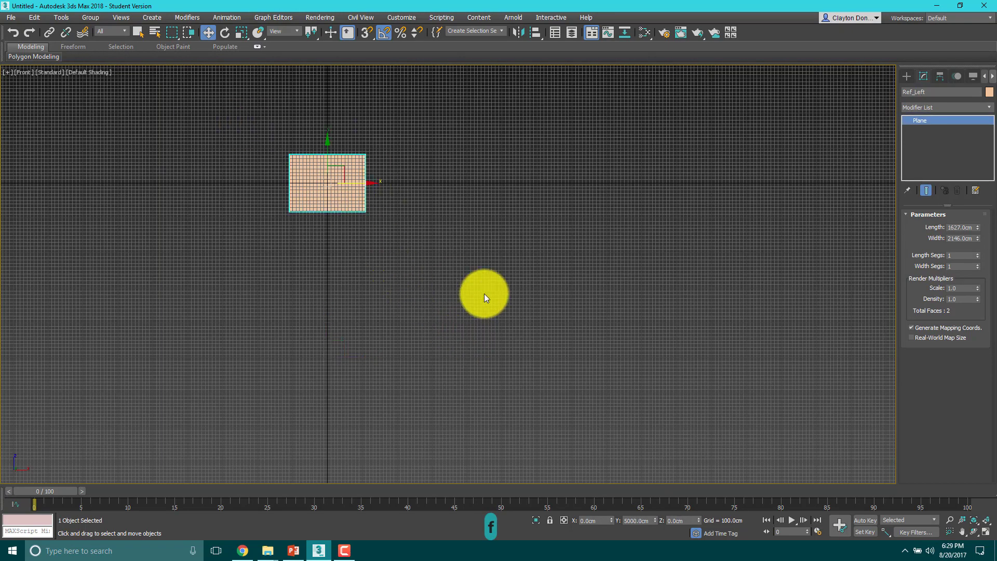
{"action": "middle_click_drag", "start_coordinate": [483, 291], "coordinate": [554, 327]}
{"action": "scroll", "coordinate": [484, 319], "scroll_direction": "up", "scroll_amount": 3}
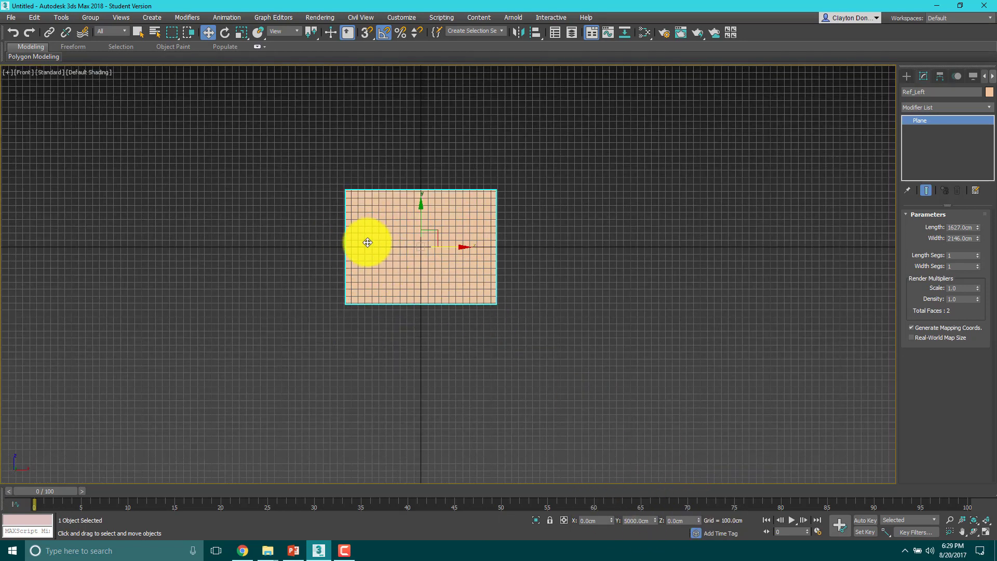
- In Left view, select Ref_Front, zero its Z position, and check the three planes in 3D
{"action": "key", "text": "l"}
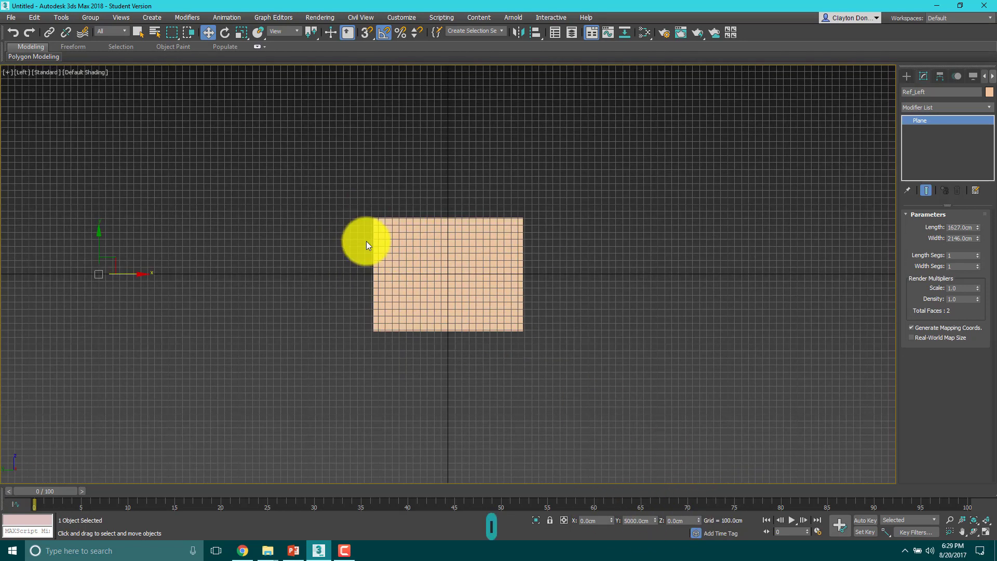
{"action": "left_click", "coordinate": [411, 274]}
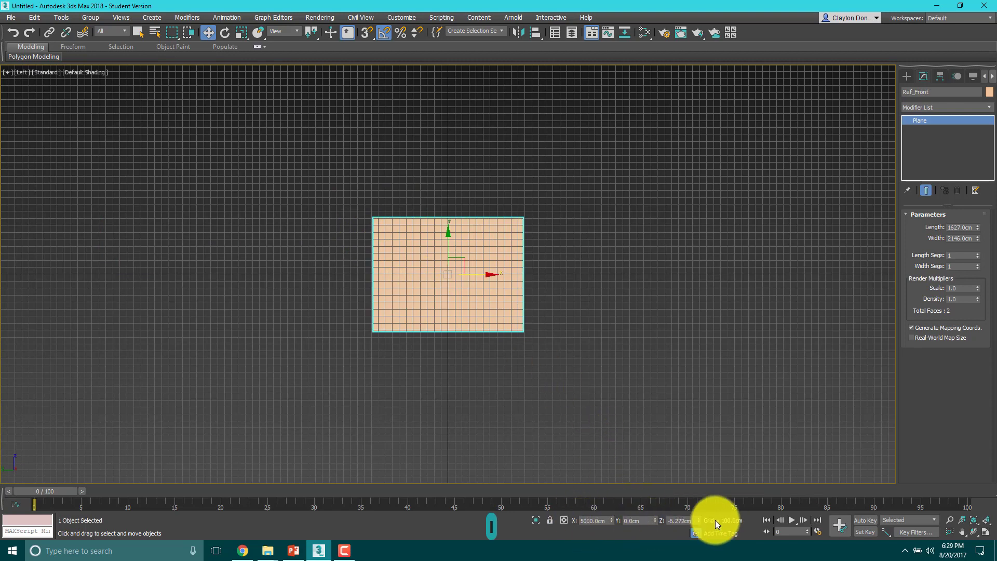
{"action": "right_click", "coordinate": [699, 520]}
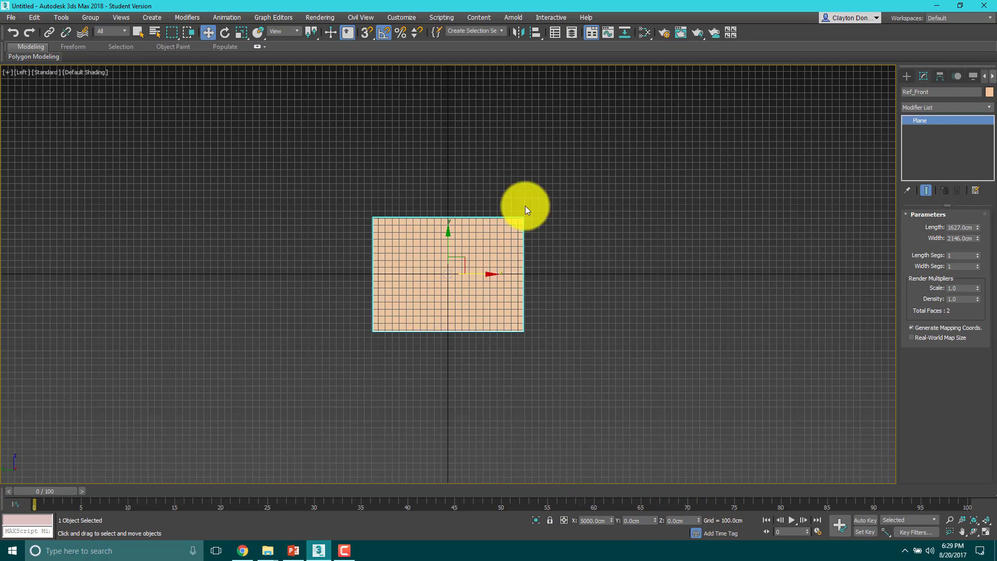
{"action": "scroll", "coordinate": [434, 293], "scroll_direction": "up", "scroll_amount": 5}
{"action": "scroll", "coordinate": [535, 329], "scroll_direction": "down", "scroll_amount": 5}
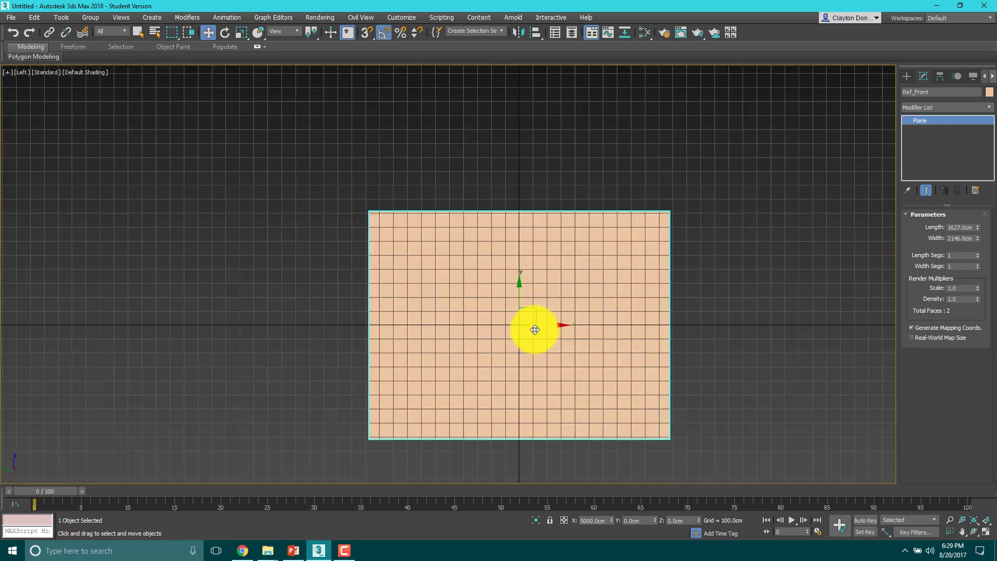
{"action": "scroll", "coordinate": [521, 326], "scroll_direction": "up", "scroll_amount": 5}
{"action": "scroll", "coordinate": [571, 280], "scroll_direction": "down", "scroll_amount": 8}
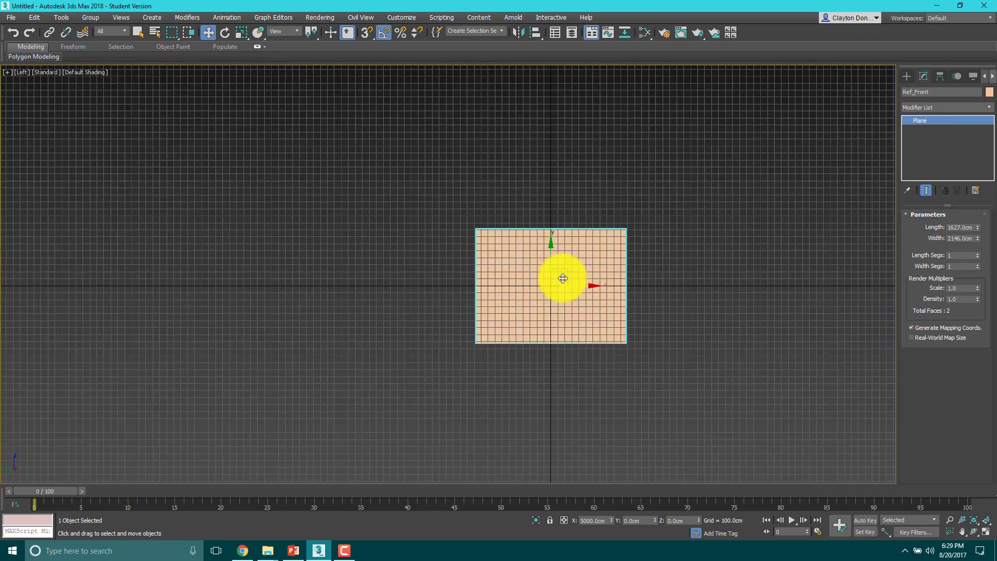
{"action": "scroll", "coordinate": [579, 278], "scroll_direction": "up", "scroll_amount": 2}
{"action": "middle_click_drag", "start_coordinate": [581, 282], "coordinate": [546, 272], "text": "alt"}
{"action": "scroll", "coordinate": [553, 275], "scroll_direction": "down", "scroll_amount": 5}
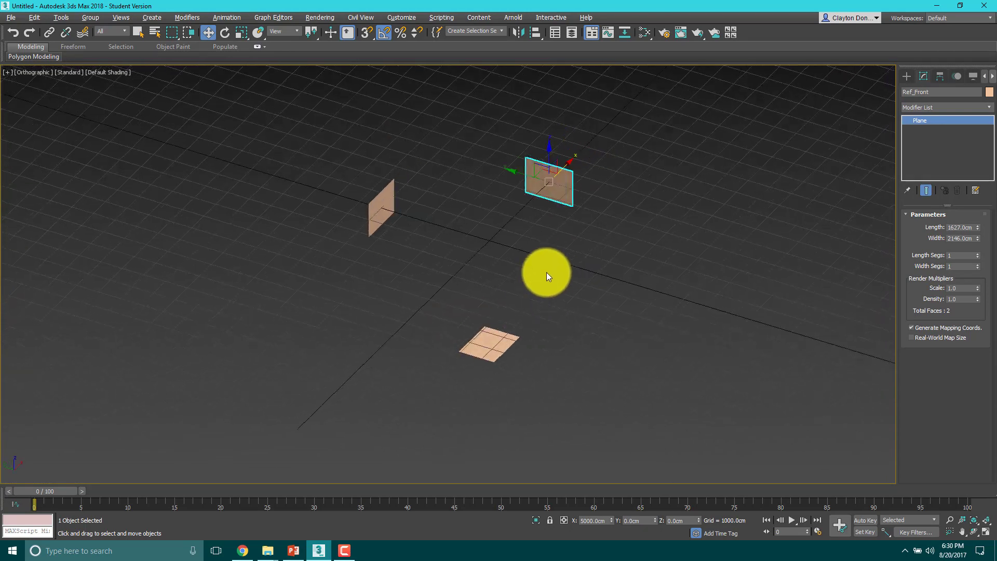
{"action": "middle_click_drag", "start_coordinate": [523, 174], "coordinate": [376, 245], "text": "alt"}
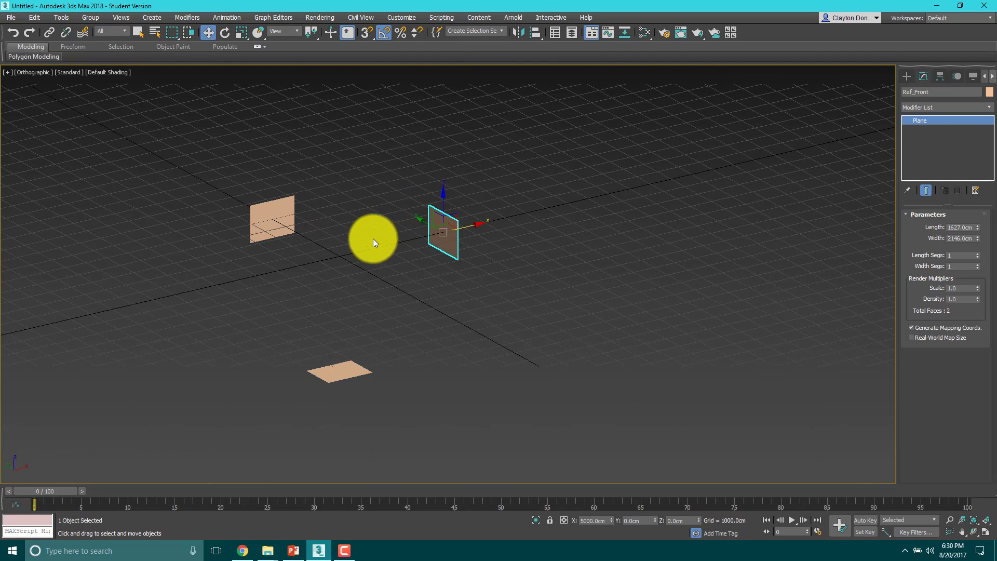
{"action": "key", "text": "f"}
{"action": "middle_click_drag", "start_coordinate": [494, 218], "coordinate": [501, 167]}
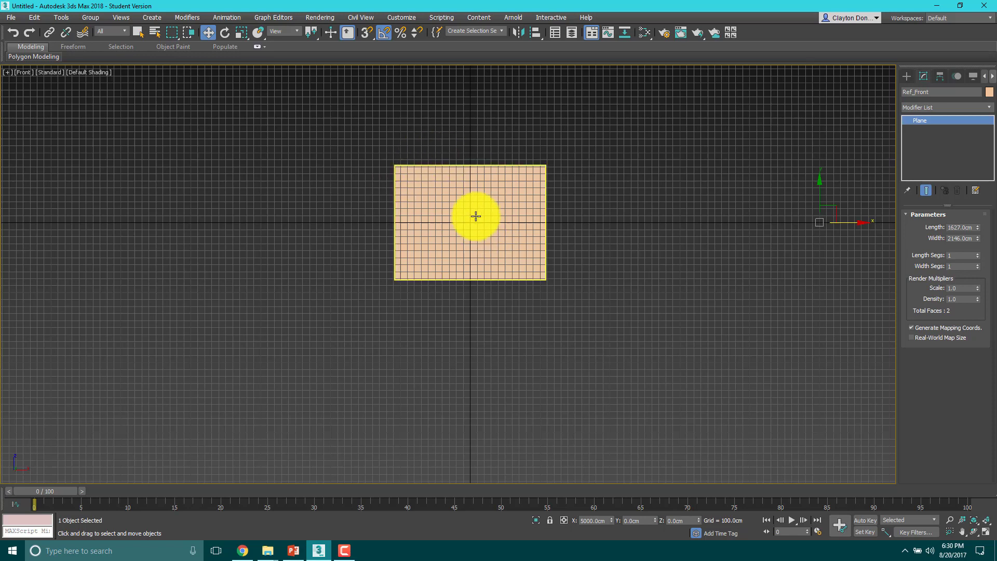
{"action": "middle_click_drag", "start_coordinate": [614, 271], "coordinate": [536, 273]}
{"action": "scroll", "coordinate": [536, 273], "scroll_direction": "down", "scroll_amount": 3}
{"action": "middle_click_drag", "start_coordinate": [401, 256], "coordinate": [434, 293], "text": "alt"}
{"action": "left_click", "coordinate": [406, 279]}
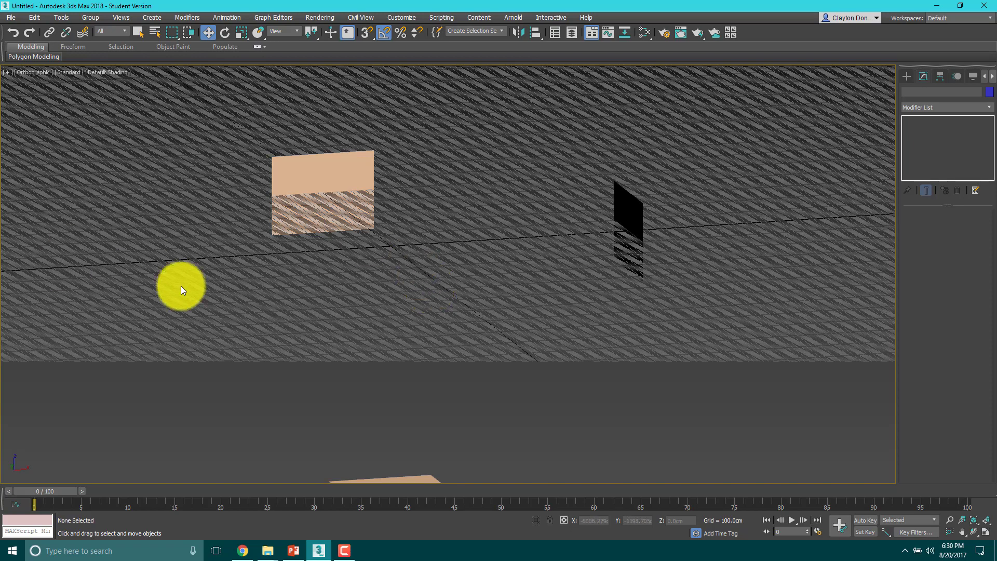
{"action": "middle_click_drag", "start_coordinate": [180, 285], "coordinate": [358, 172], "text": "alt"}
{"action": "key", "text": "f"}
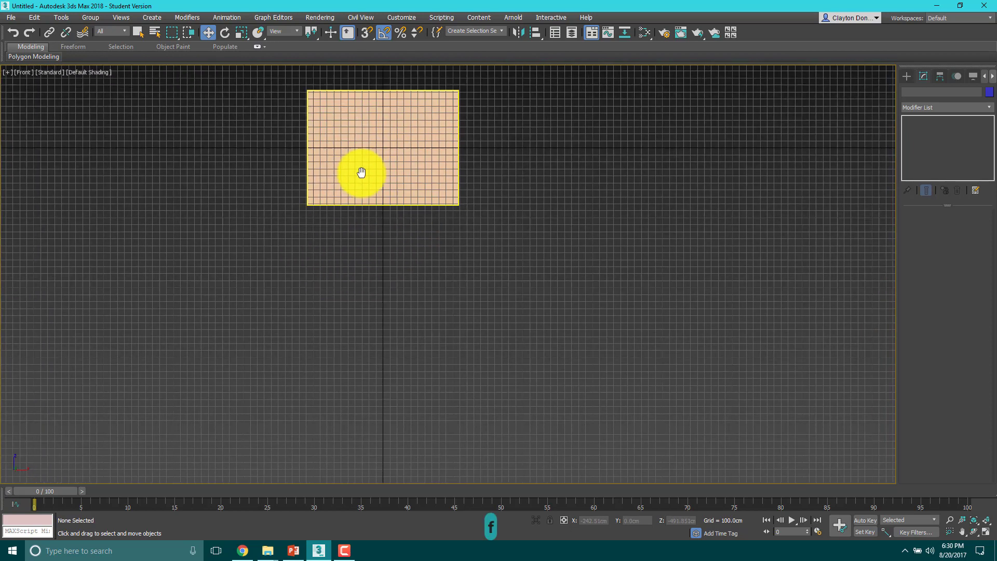
{"action": "scroll", "coordinate": [343, 276], "scroll_direction": "down", "scroll_amount": 5}
{"action": "middle_click_drag", "start_coordinate": [343, 276], "coordinate": [517, 217], "text": "alt"}
{"action": "left_click", "coordinate": [360, 223]}
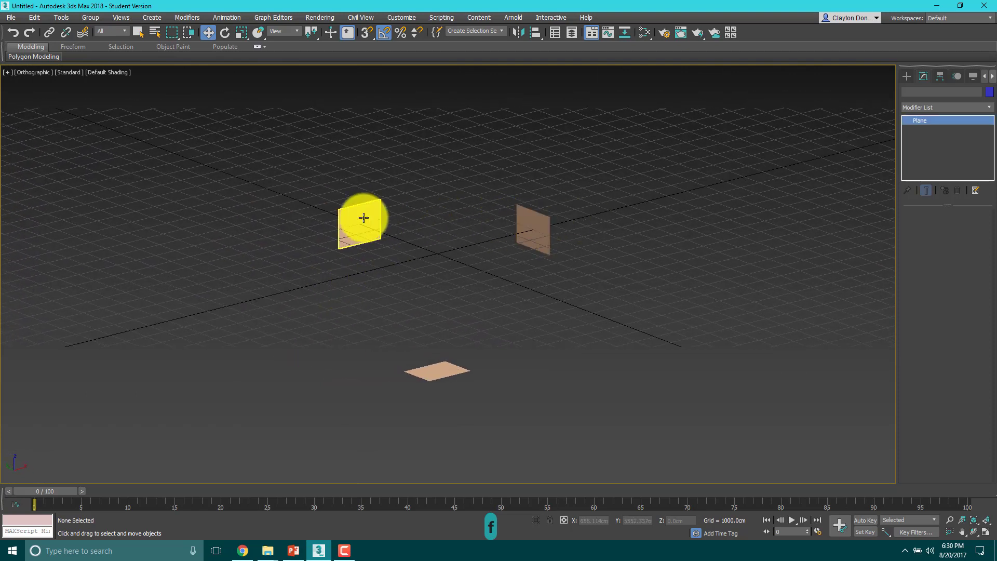
{"action": "left_click", "coordinate": [432, 372]}
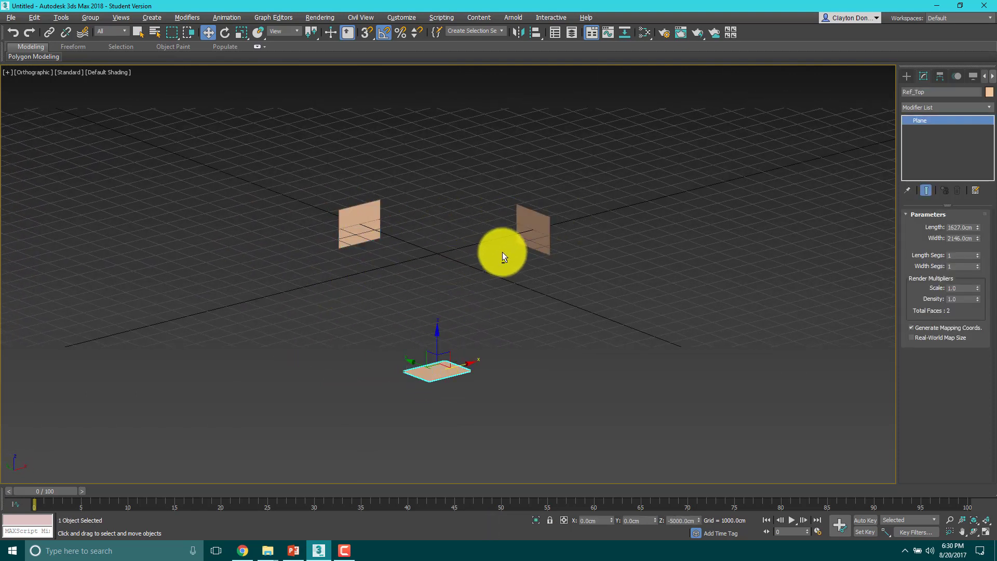
{"action": "mouse_move", "coordinate": [502, 252]}
{"action": "middle_mouse_down", "text": "alt"}
{"action": "mouse_move", "coordinate": [483, 242]}
{"action": "mouse_move", "coordinate": [504, 256]}
{"action": "middle_mouse_up", "text": "alt"}
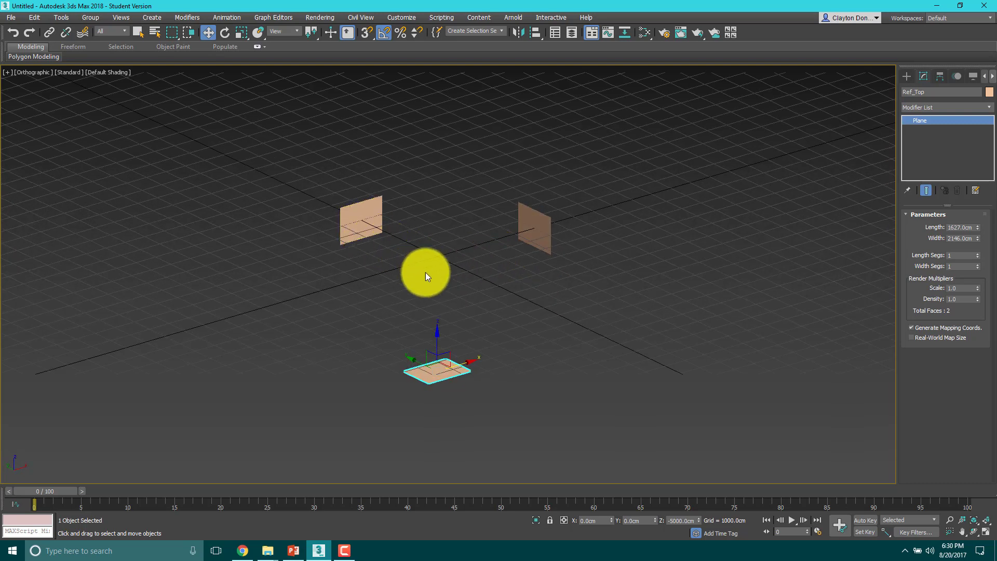
{"action": "mouse_move", "coordinate": [425, 270]}
{"action": "middle_mouse_down", "text": "alt"}
{"action": "mouse_move", "coordinate": [379, 267]}
{"action": "mouse_move", "coordinate": [425, 262]}
{"action": "middle_mouse_up", "text": "alt"}
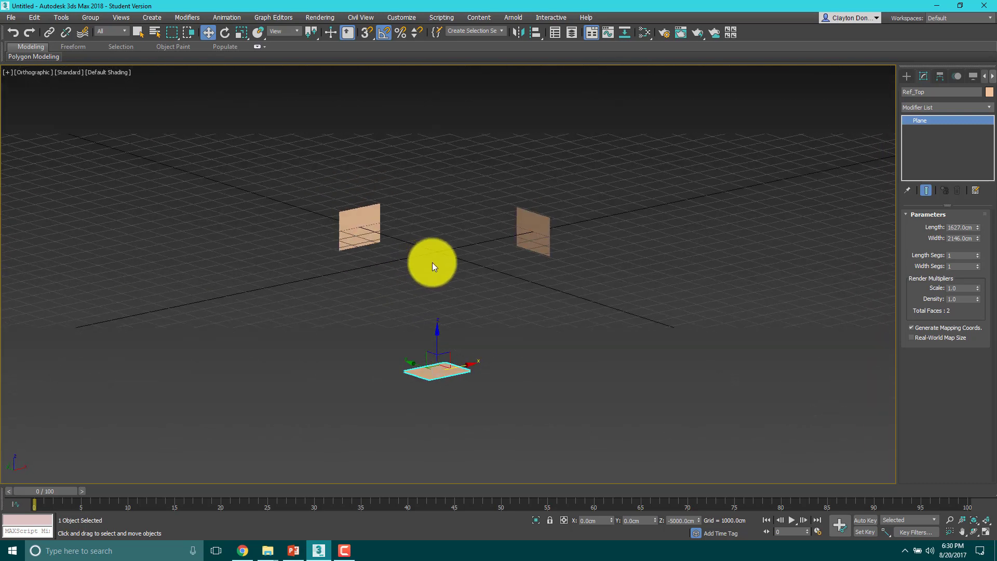
{"action": "scroll", "coordinate": [440, 258], "scroll_direction": "up", "scroll_amount": 3}
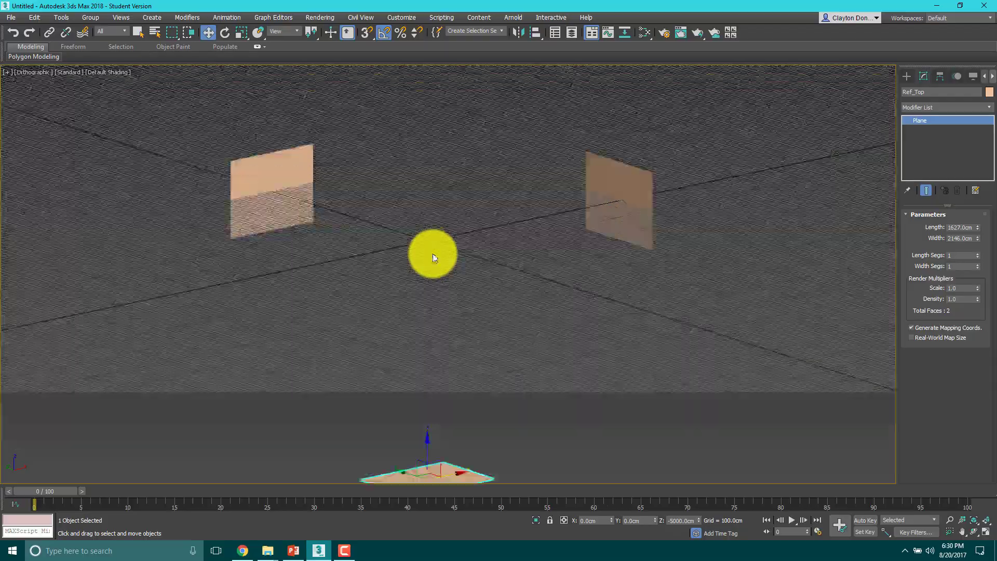
{"action": "mouse_move", "coordinate": [402, 244]}
{"action": "middle_mouse_down", "text": "alt"}
{"action": "mouse_move", "coordinate": [386, 232]}
{"action": "mouse_move", "coordinate": [364, 243]}
{"action": "mouse_move", "coordinate": [411, 257]}
{"action": "mouse_move", "coordinate": [398, 254]}
{"action": "middle_mouse_up", "text": "alt"}
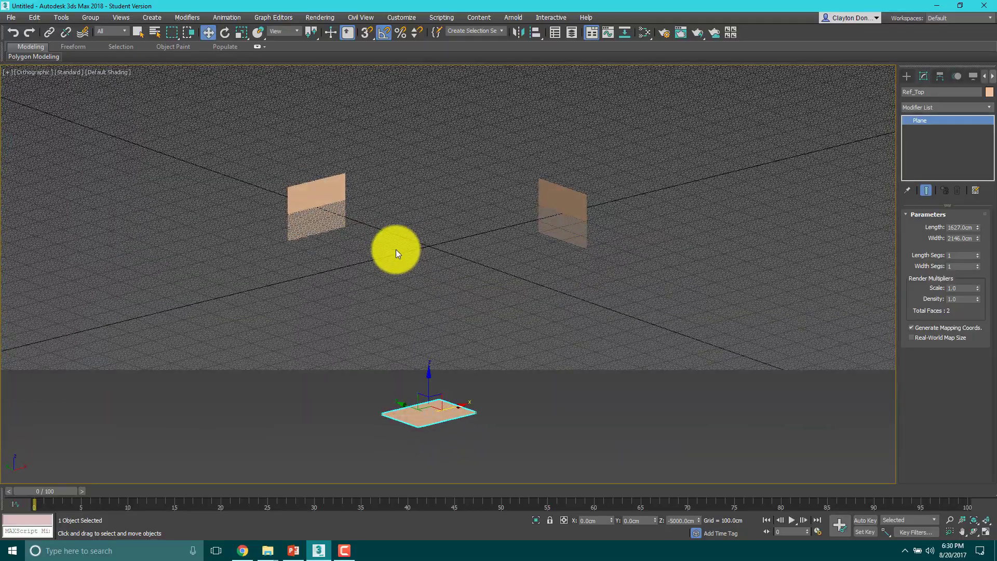